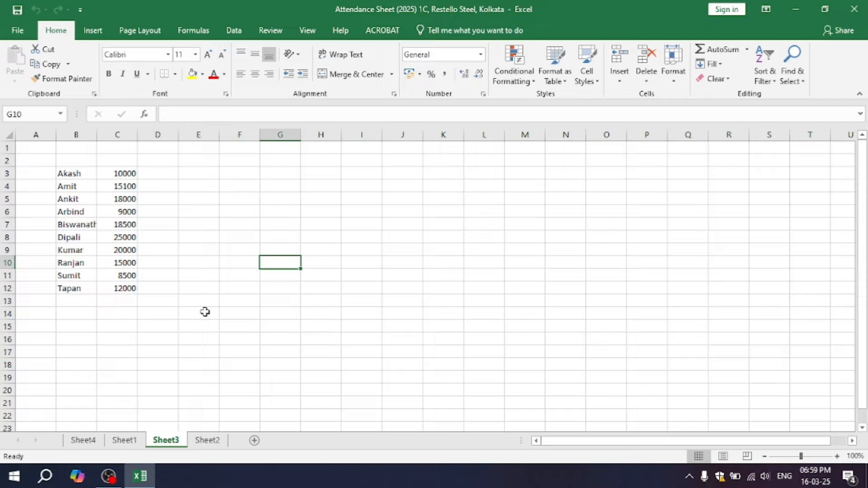
Review the attendance workbook's Sheet4, Sheet1 and Sheet3, including the Gs Salary column on Sheet4.
left_click(83, 440)
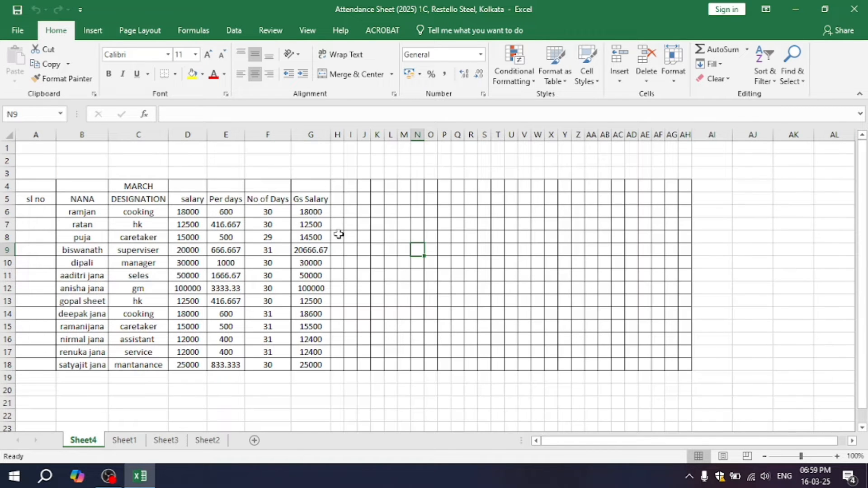
left_click(124, 441)
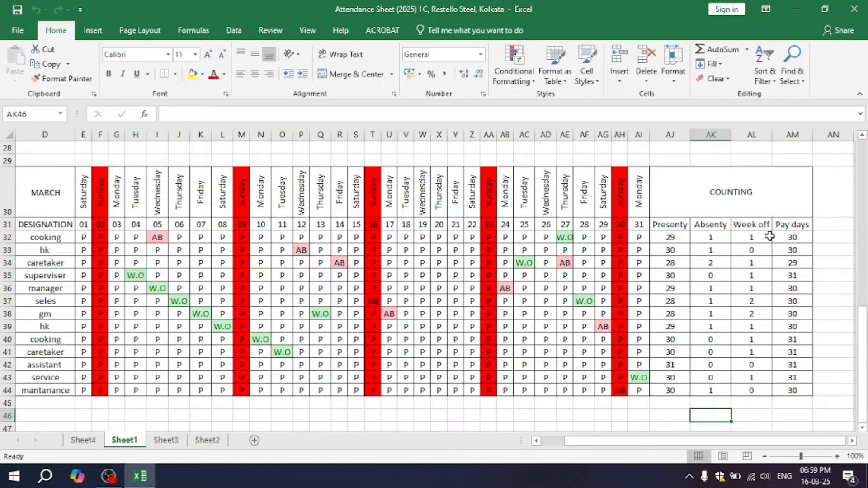
left_click(83, 440)
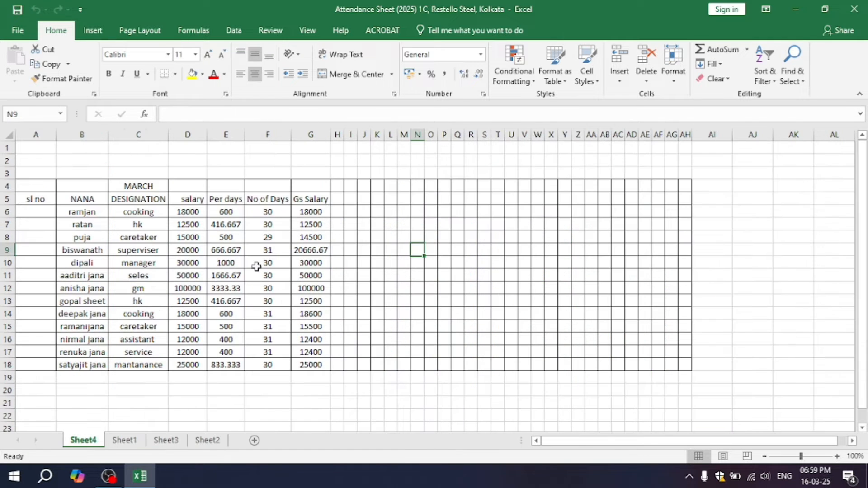
left_click(318, 133)
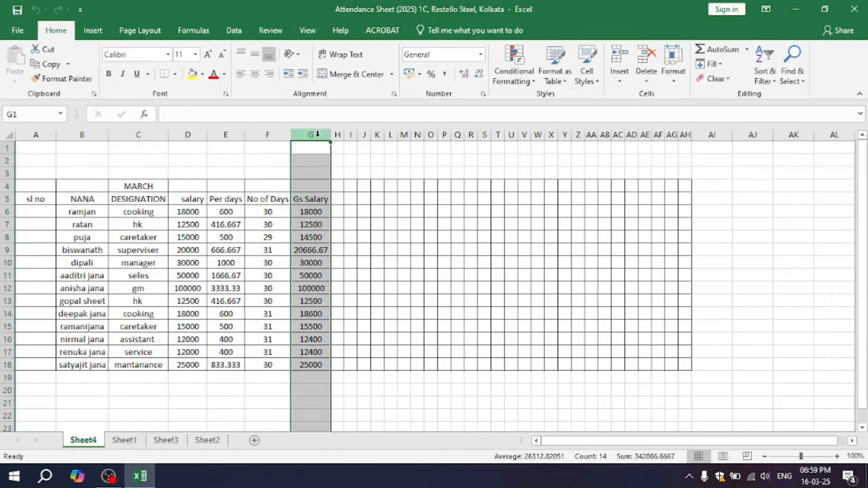
left_click(126, 438)
left_click(165, 440)
left_click(92, 441)
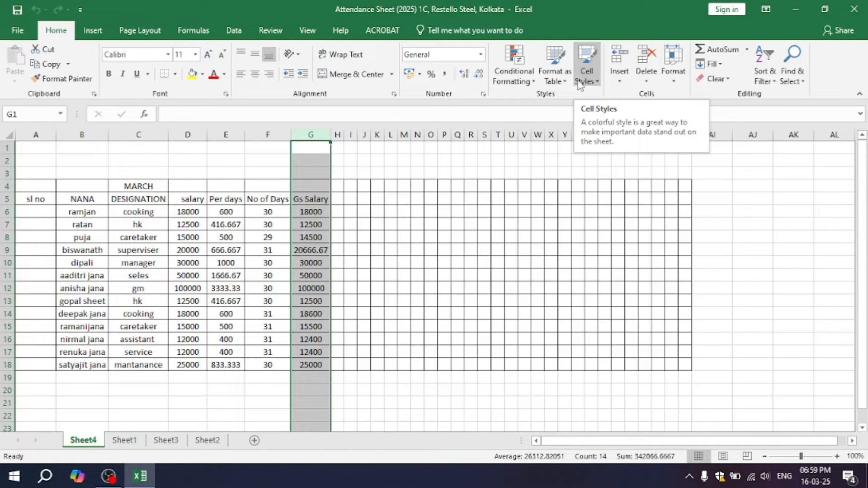
Close the attendance workbook and launch Excel from the Windows Run prompt with the command EXCEL.
left_click(845, 8)
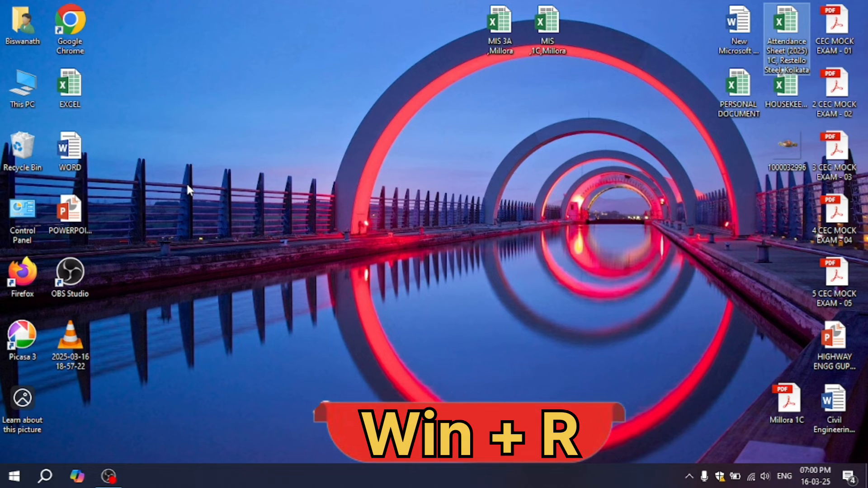
key("super+r")
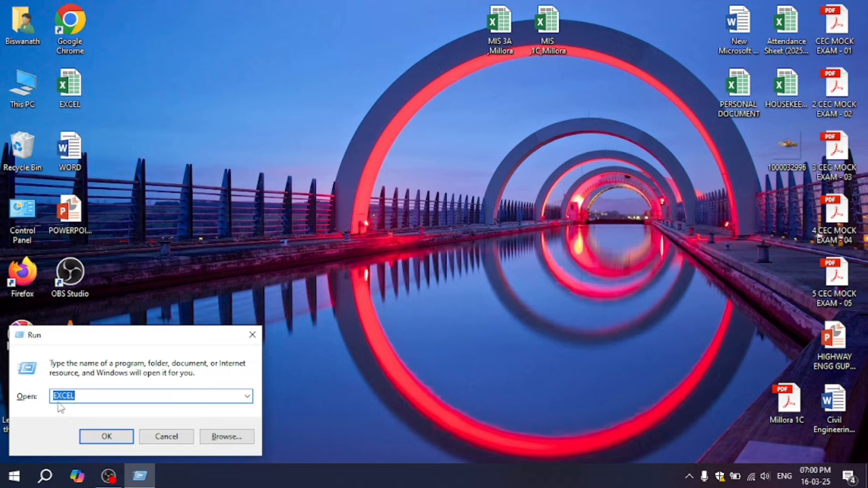
left_click(107, 436)
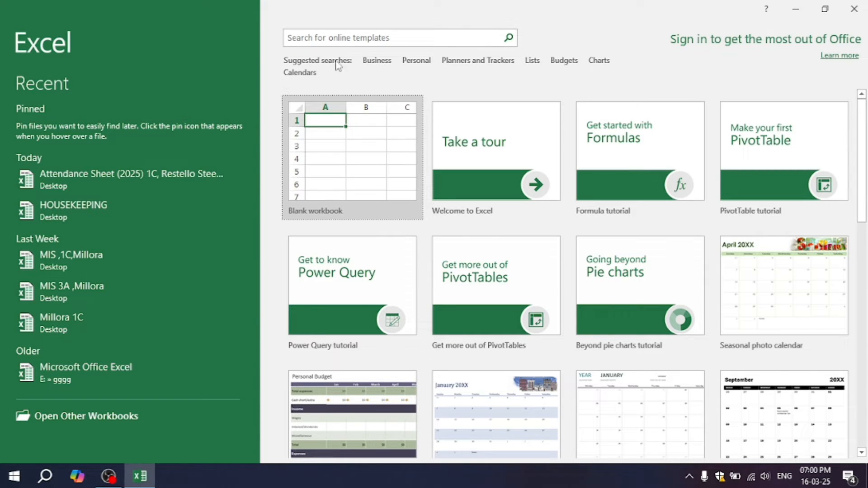
Look through the Business template search and the full gallery of templates offered for new workbooks.
left_click(377, 61)
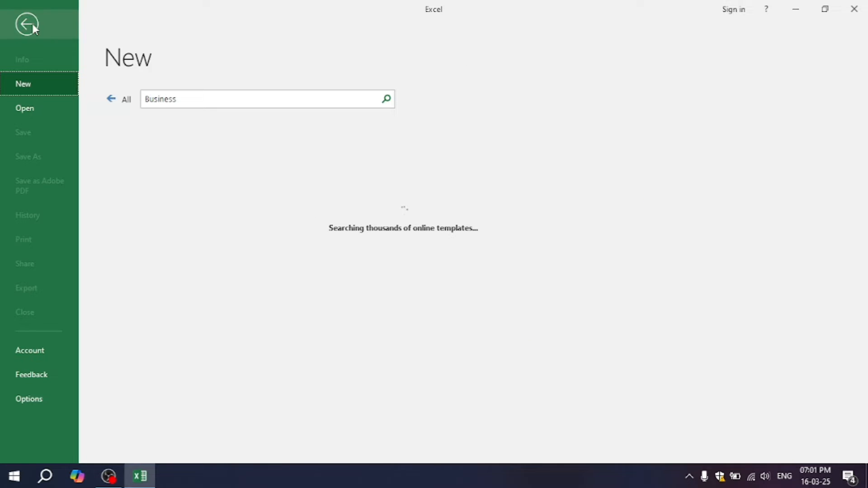
left_click(49, 25)
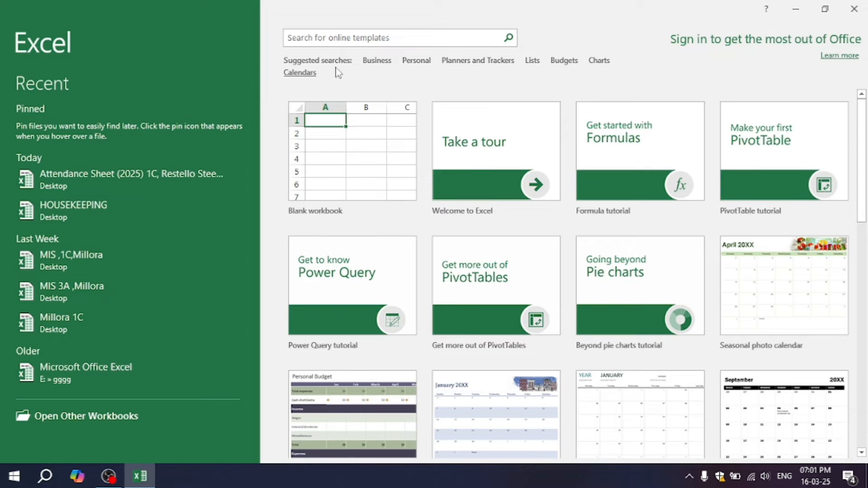
scroll(464, 235, "down", 3)
scroll(467, 245, "down", 5)
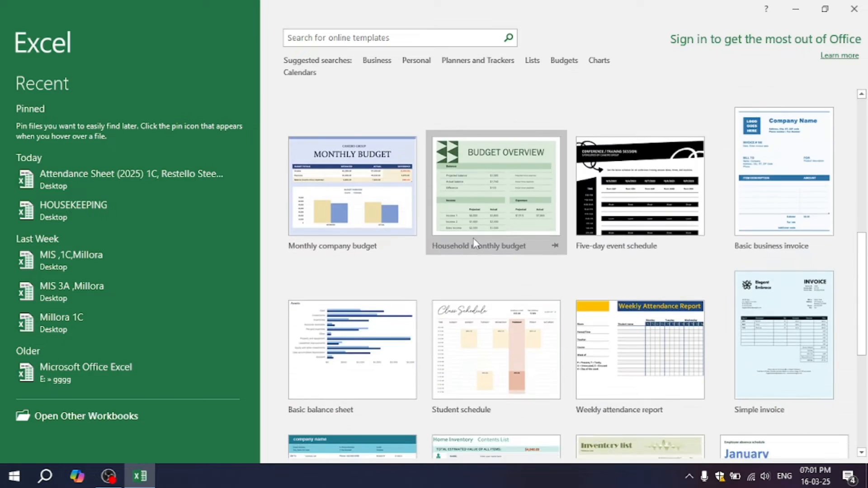
scroll(473, 243, "up", 8)
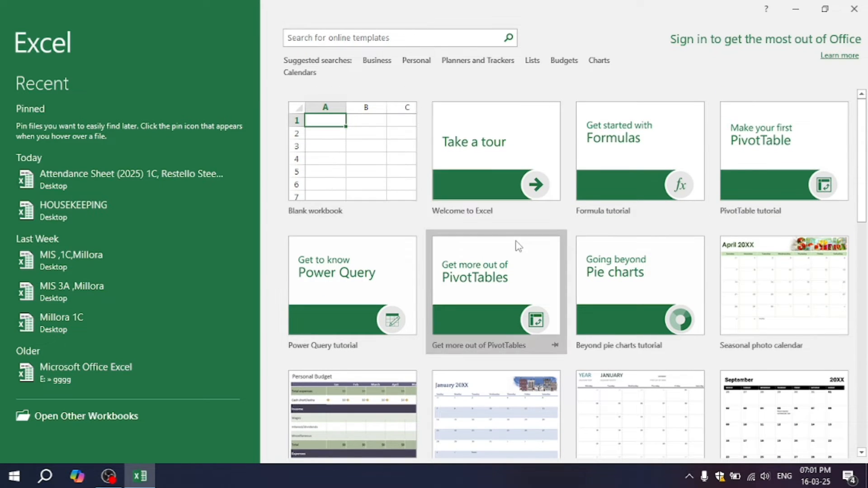
scroll(497, 262, "down", 8)
scroll(494, 281, "down", 5)
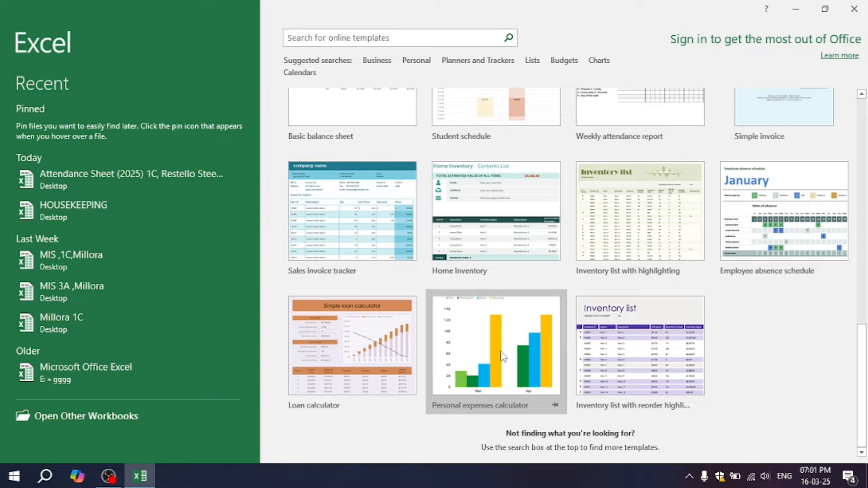
scroll(465, 280, "up", 1)
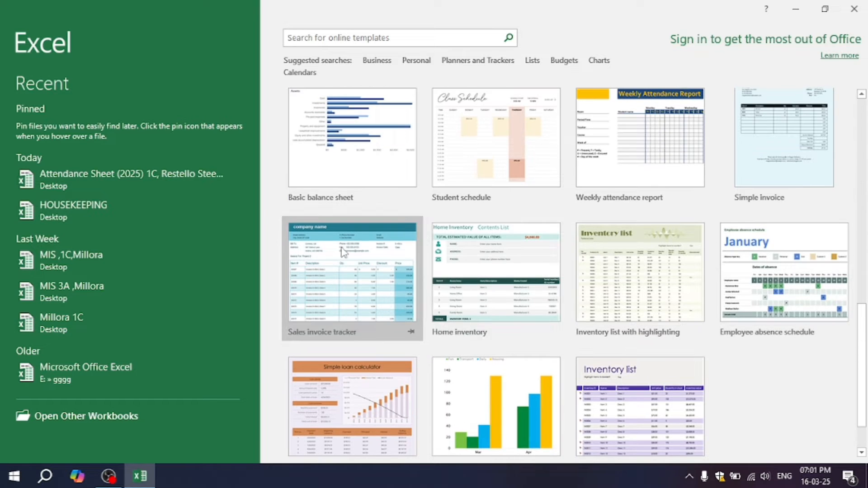
scroll(482, 280, "up", 6)
scroll(486, 281, "up", 2)
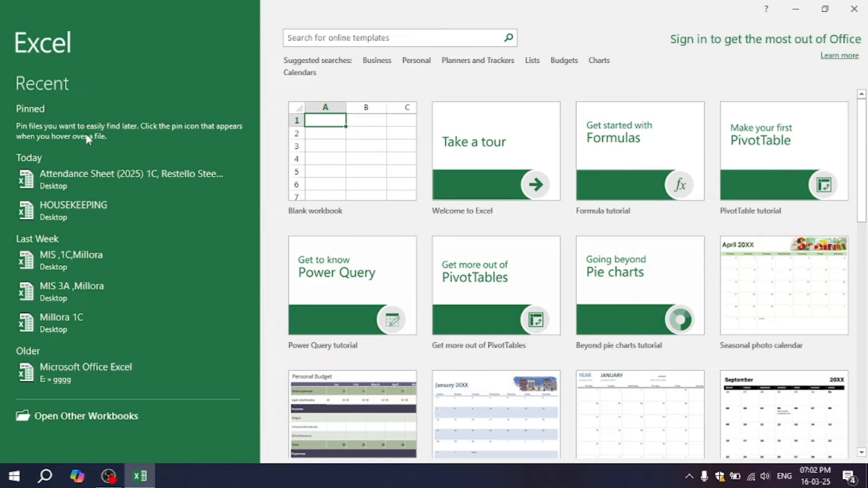
Create a blank workbook and highlight the range A1:P11 before moving the selection to cell I14.
left_click(330, 165)
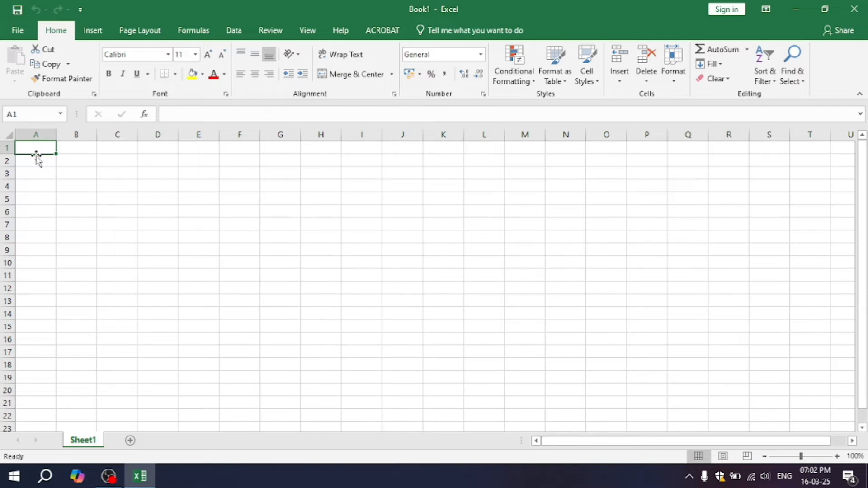
left_click_drag(38, 151, 647, 276)
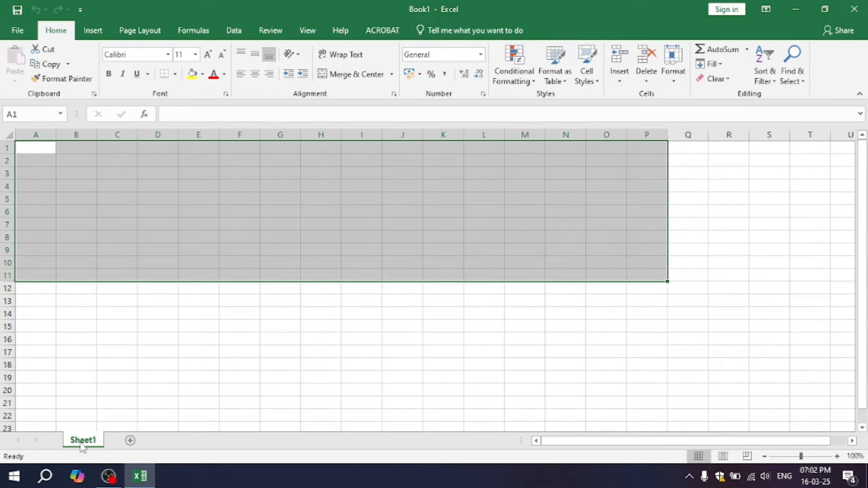
left_click(380, 313)
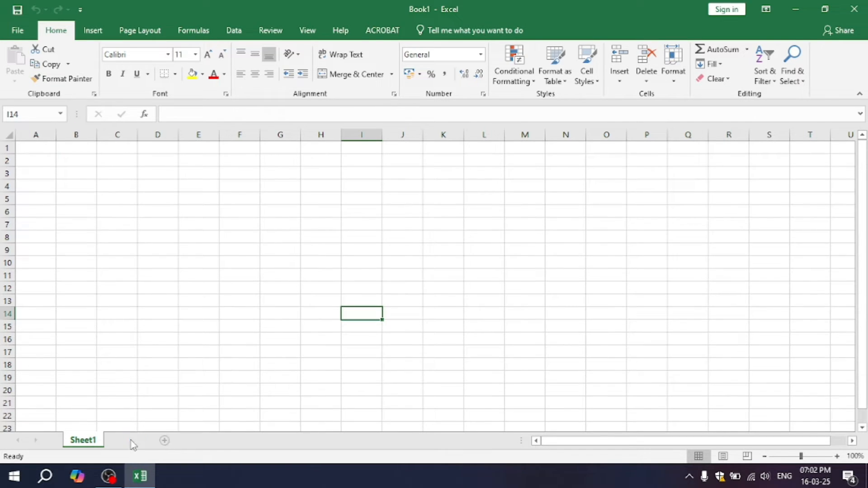
Add three new worksheets after Sheet1: Sheet2, Sheet3 and Sheet4.
left_click(130, 441)
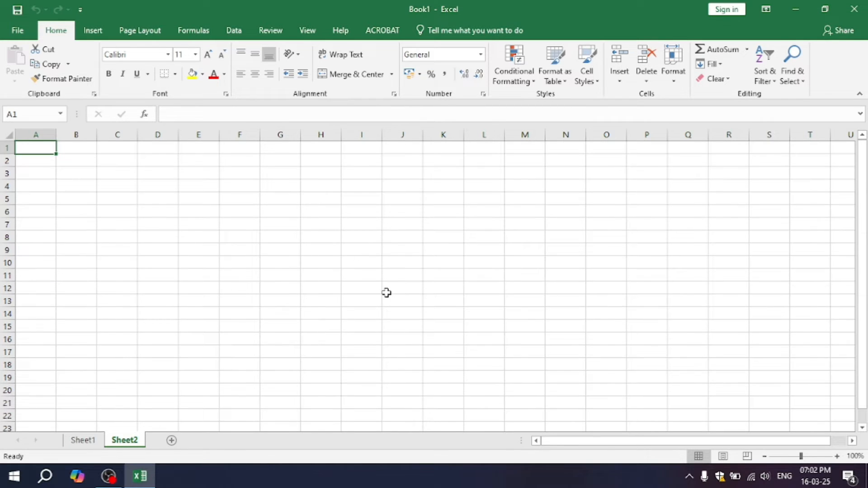
left_click(172, 441)
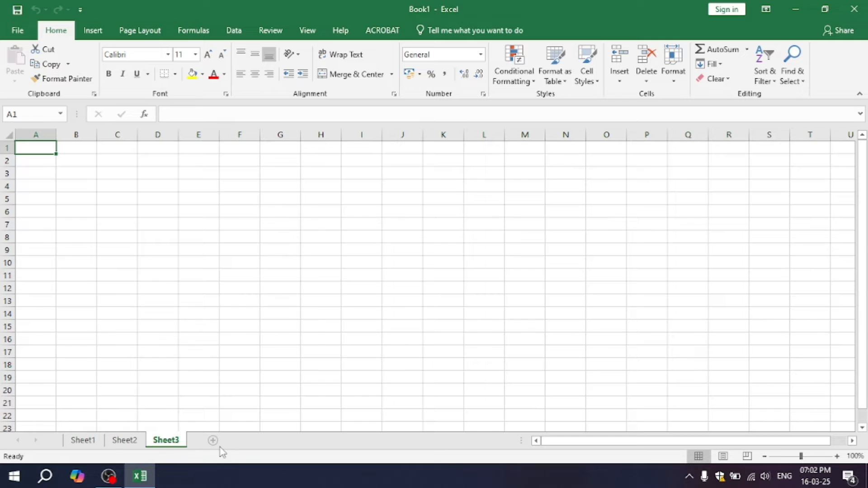
left_click(213, 441)
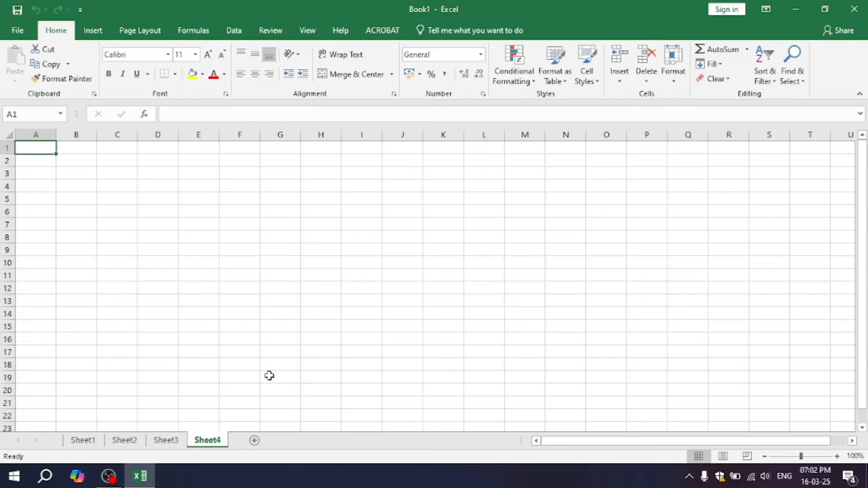
Insert two more worksheets, each placed directly before Sheet1.
left_click(88, 443)
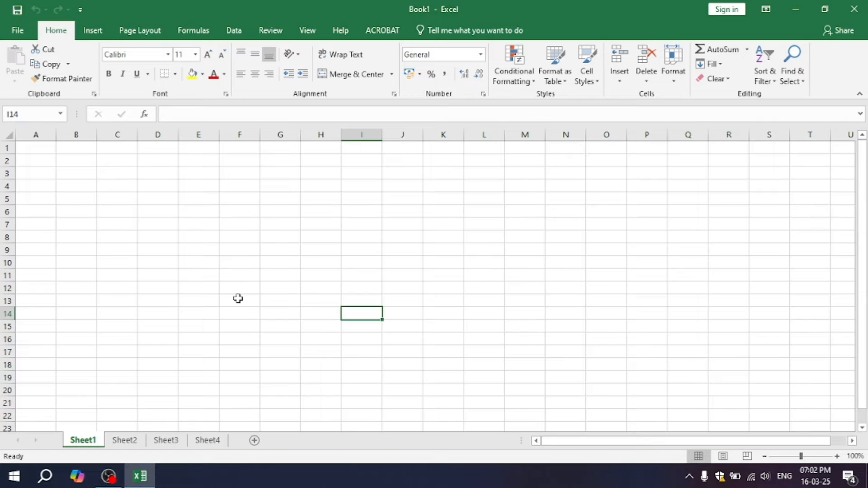
key("shift+F11")
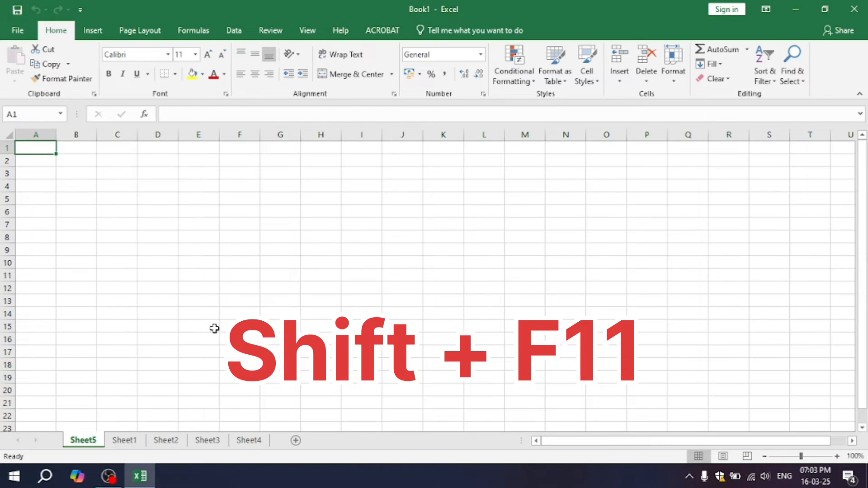
left_click(128, 445)
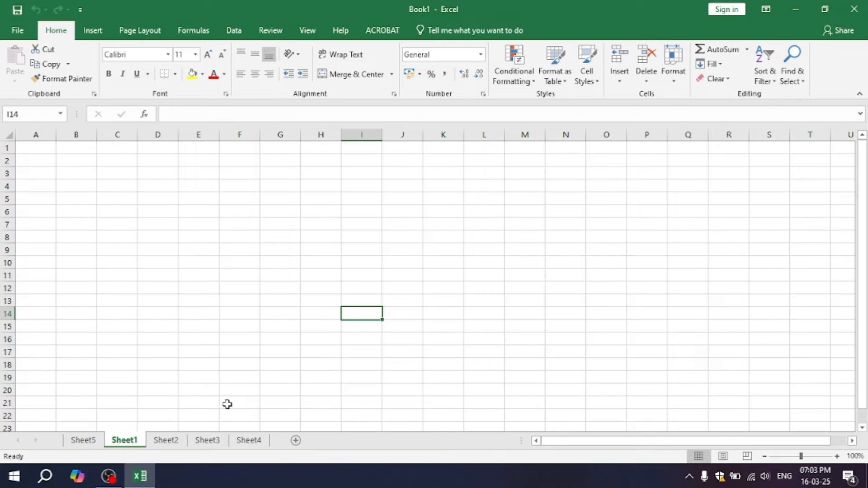
key("shift+F11")
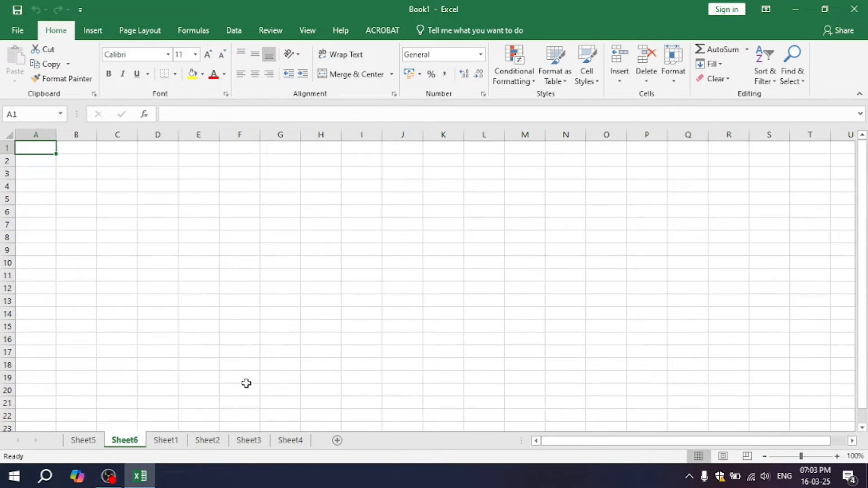
Delete Sheet5, Sheet6, Sheet2, Sheet3 and Sheet4, keeping only Sheet1 in the workbook.
right_click(91, 440)
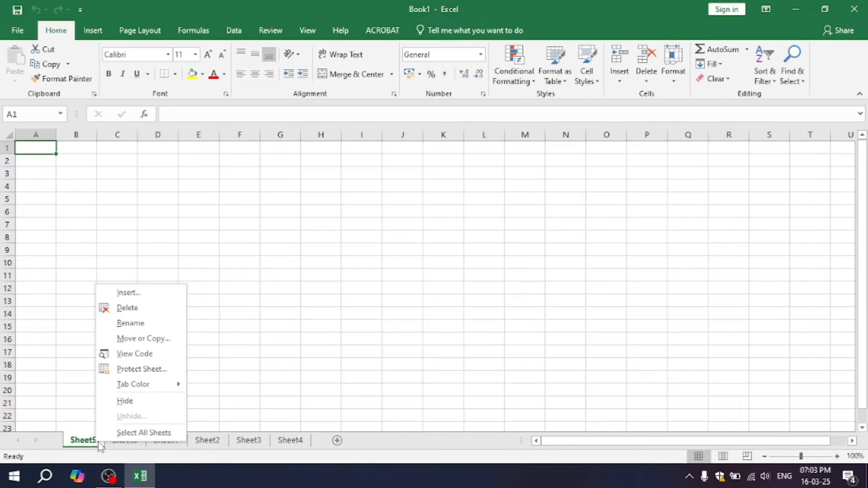
left_click(144, 310)
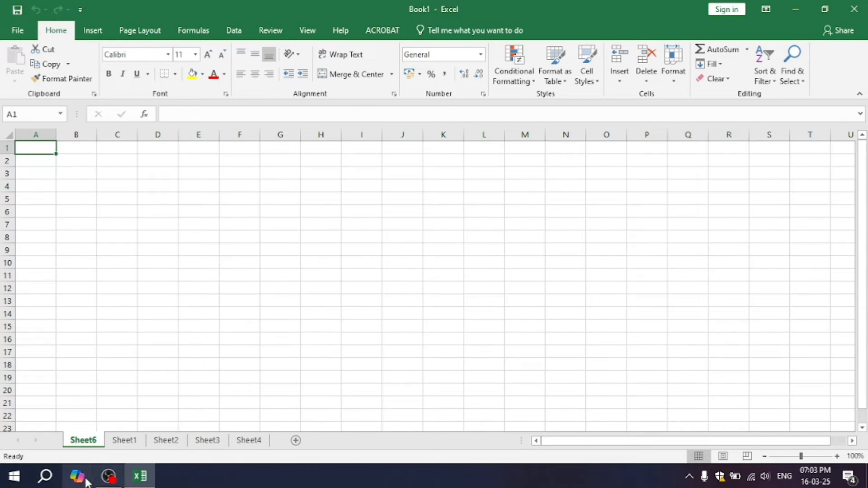
right_click(78, 442)
left_click(108, 310)
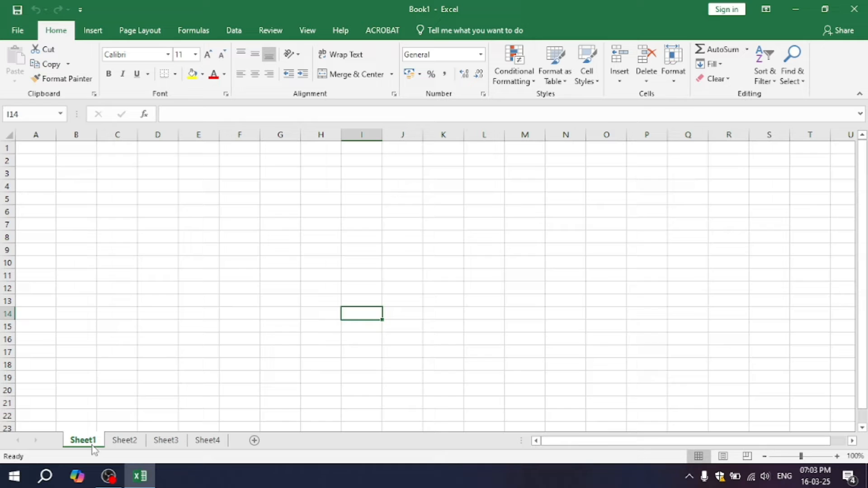
right_click(123, 439)
left_click(158, 301)
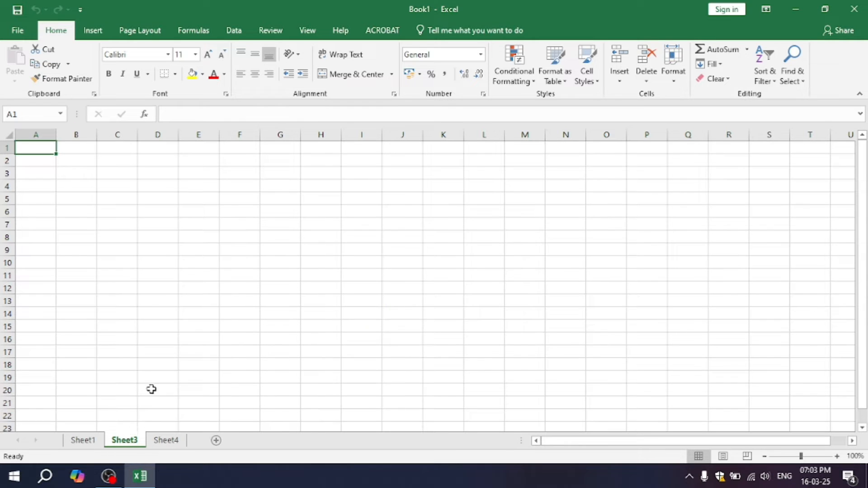
right_click(123, 442)
left_click(155, 310)
right_click(130, 441)
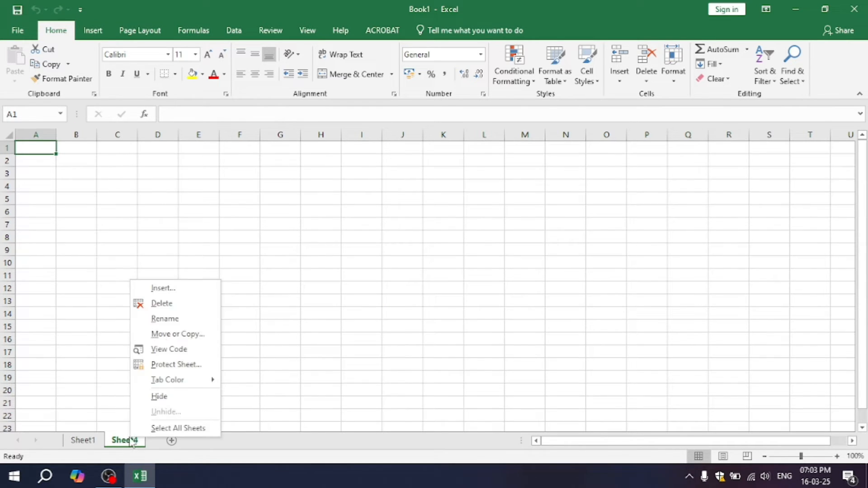
left_click(171, 306)
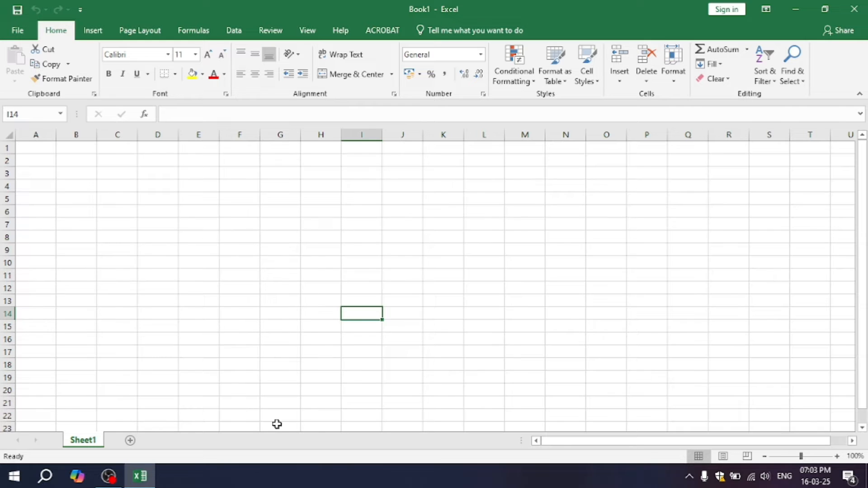
Minimize all windows to show the desktop and bring the Book1 workbook back to the front.
key("super+m")
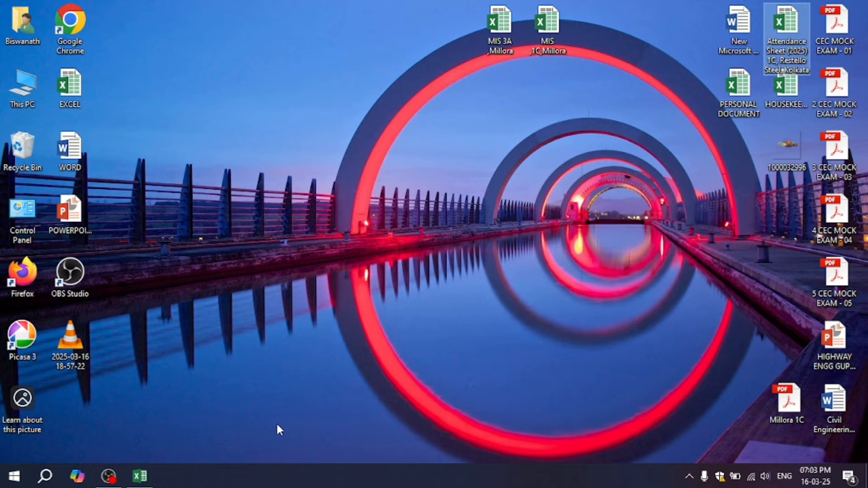
key("alt+Tab")
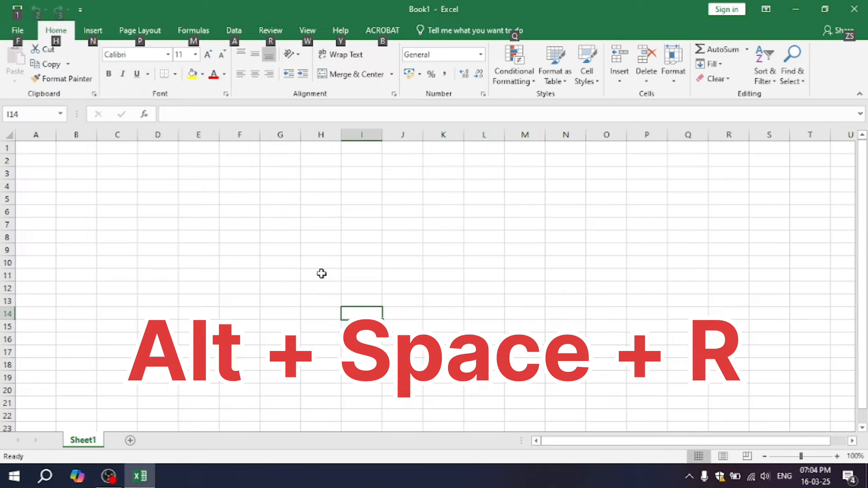
Restore the maximized Book1 window down to its smaller floating size.
key("alt+space")
key("r")
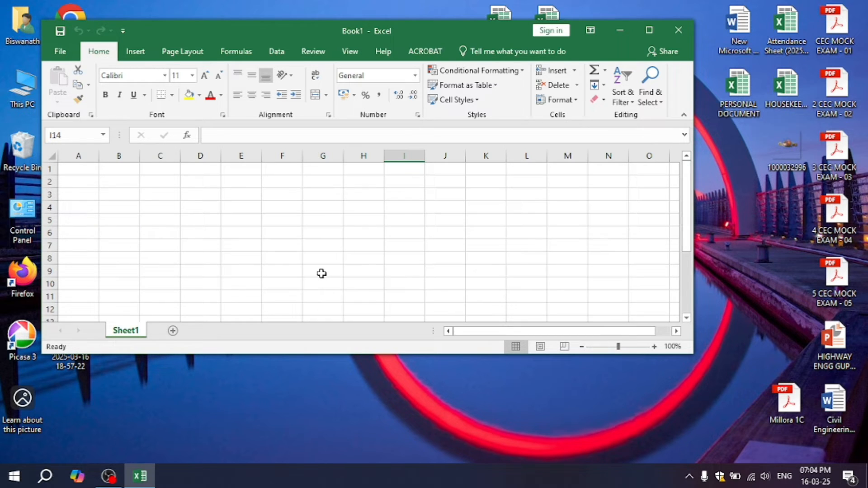
Maximize the floating Book1 window, and minimize it to the desktop and bring it back to the front.
key("alt+space")
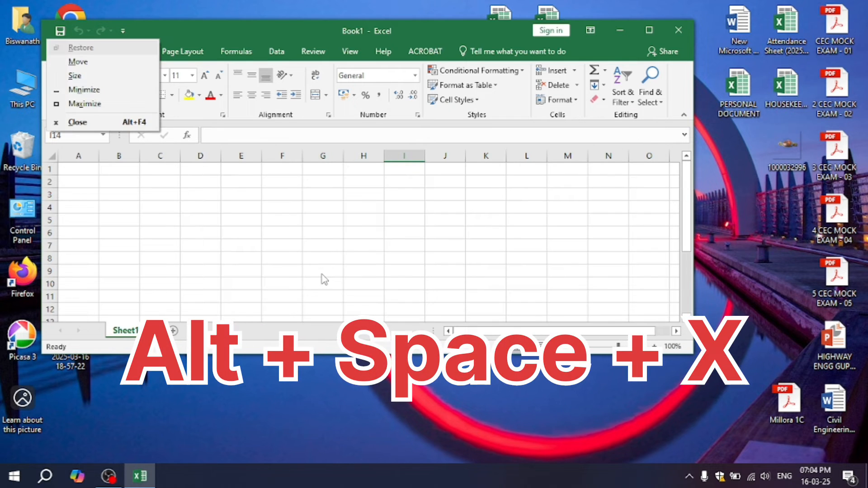
key("x")
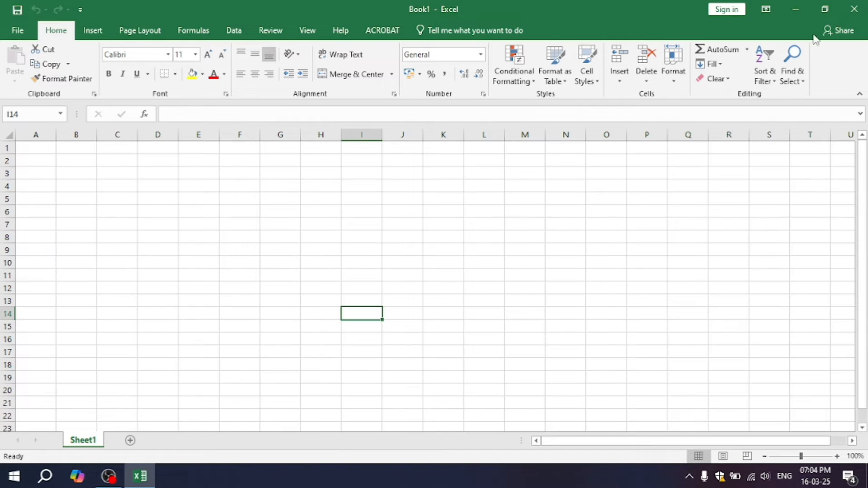
left_click(794, 8)
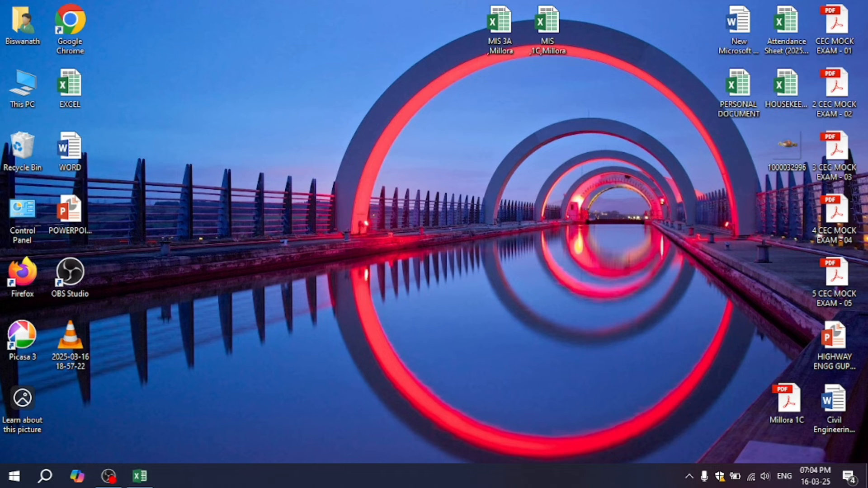
left_click(139, 477)
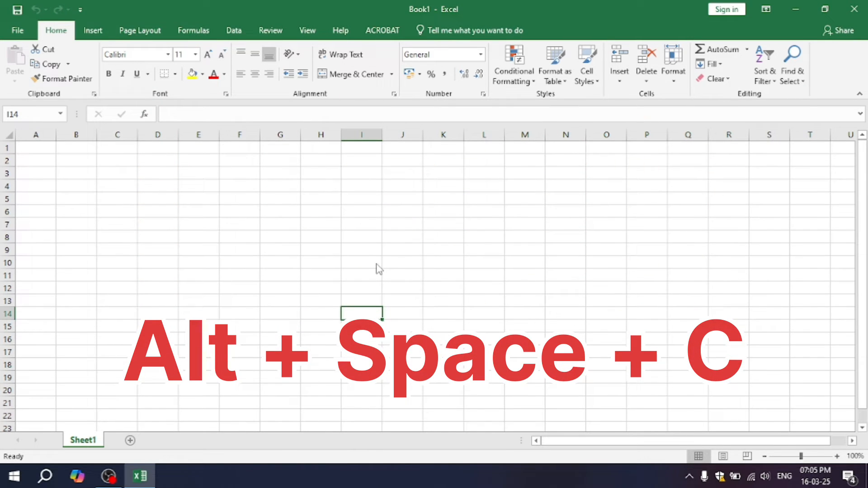
Close the Book1 window without saving the changes.
key("alt+space")
key("c")
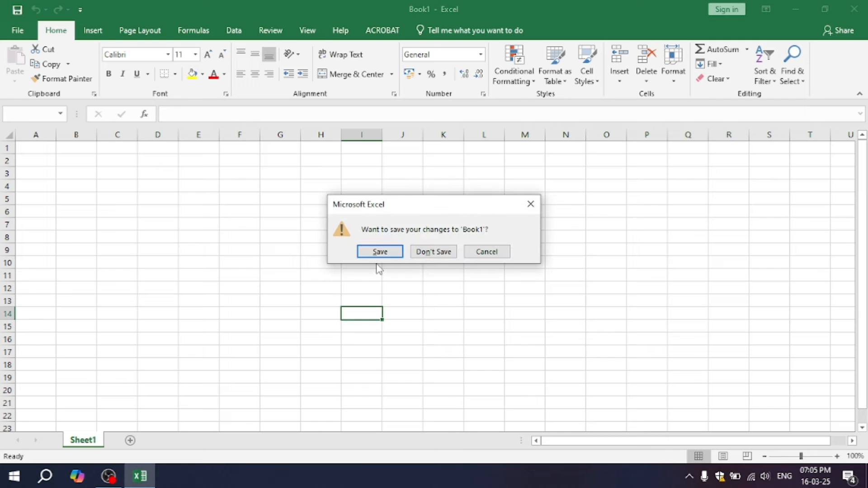
left_click(430, 253)
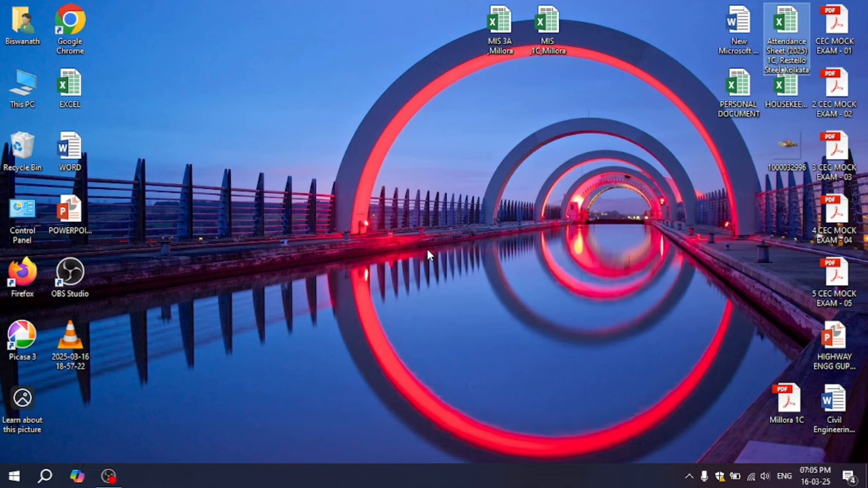
Launch Excel through the Windows Run dialog and create a blank workbook.
key("super+r")
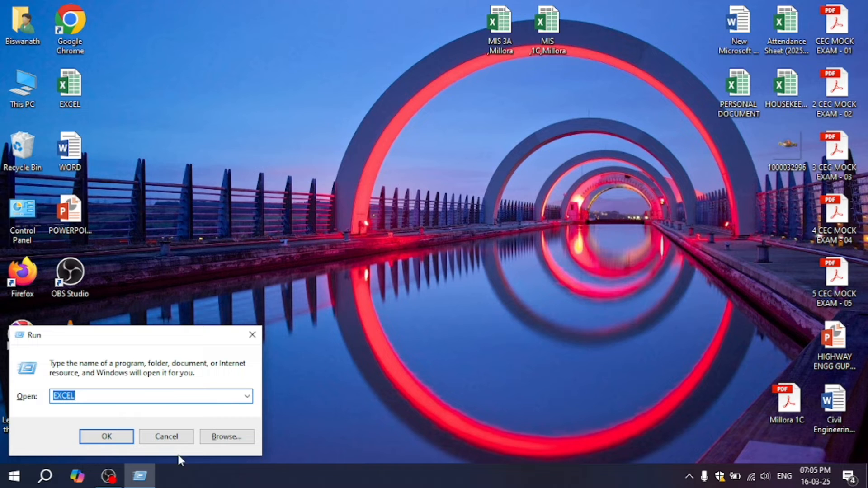
left_click(106, 436)
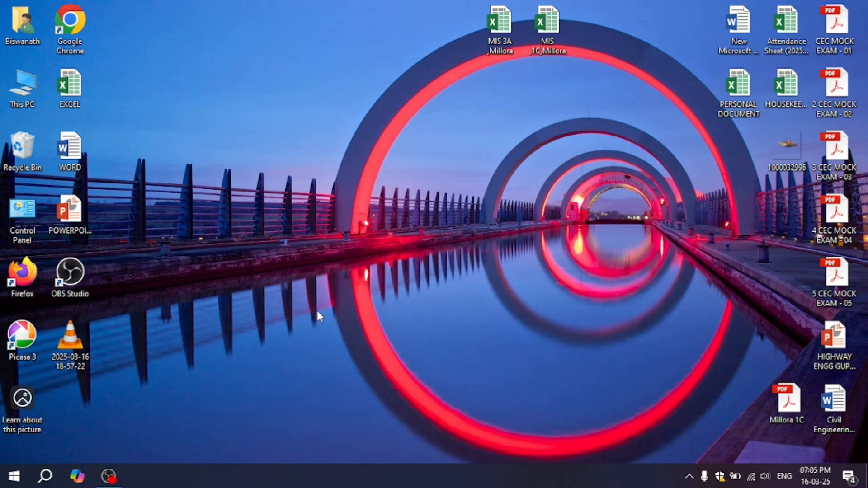
key("a")
key("Return")
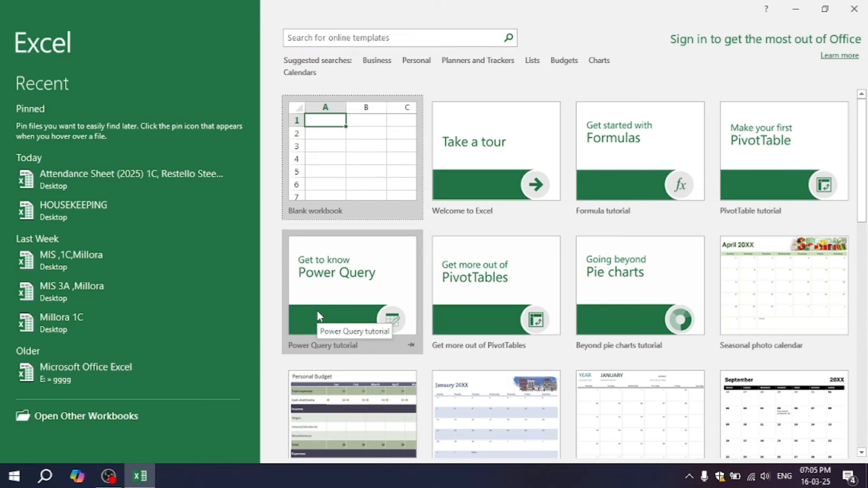
left_click(367, 159)
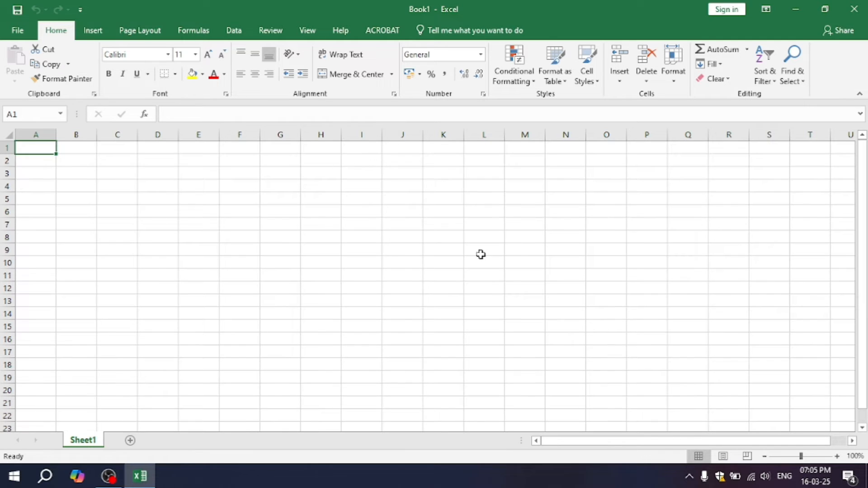
Select cell J6 and zoom the worksheet in and out, finishing at 115% magnification.
left_click(405, 211)
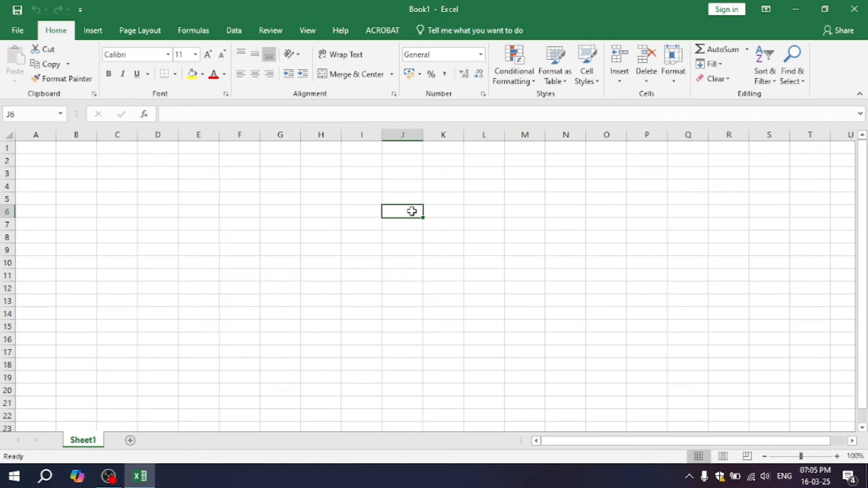
scroll(411, 211, "up", 5)
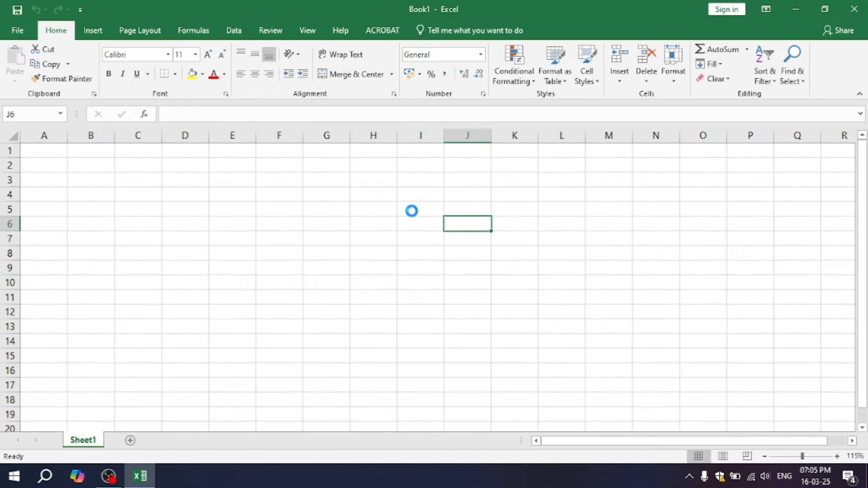
scroll(631, 247, "down", 11)
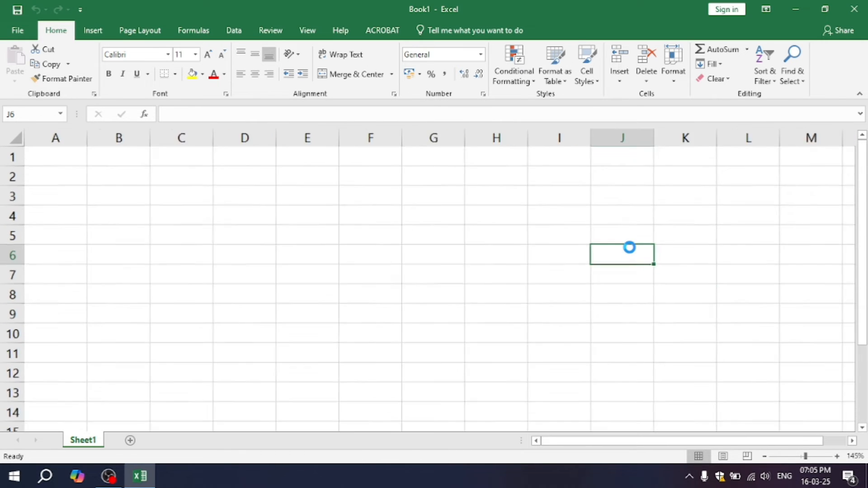
scroll(629, 246, "up", 7)
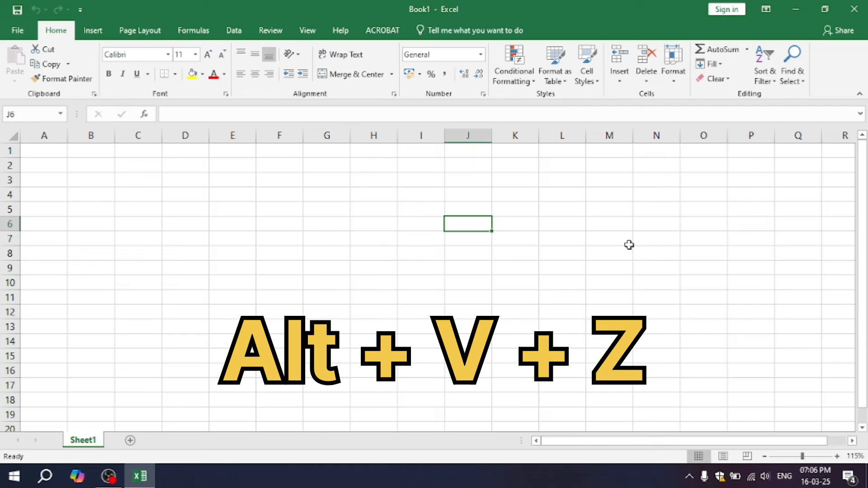
Set the worksheet magnification to 200% through the Zoom dialog and revert to the previous zoom level.
key("alt+v")
key("z")
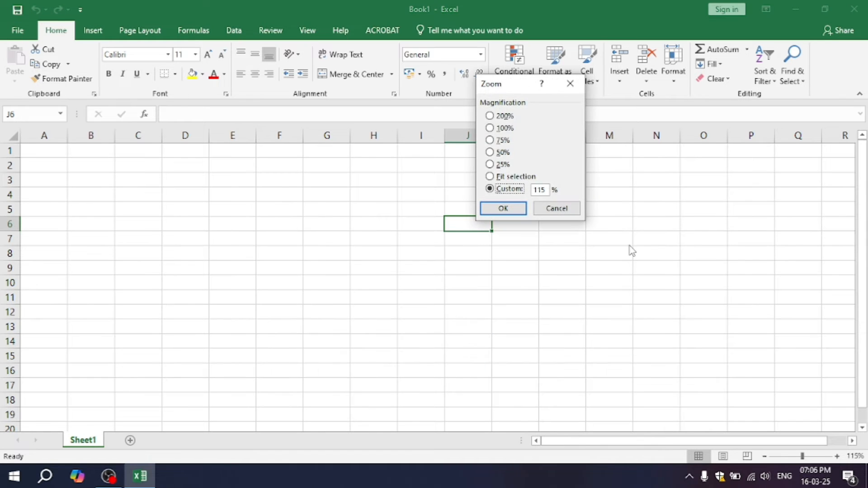
left_click(490, 117)
left_click(503, 208)
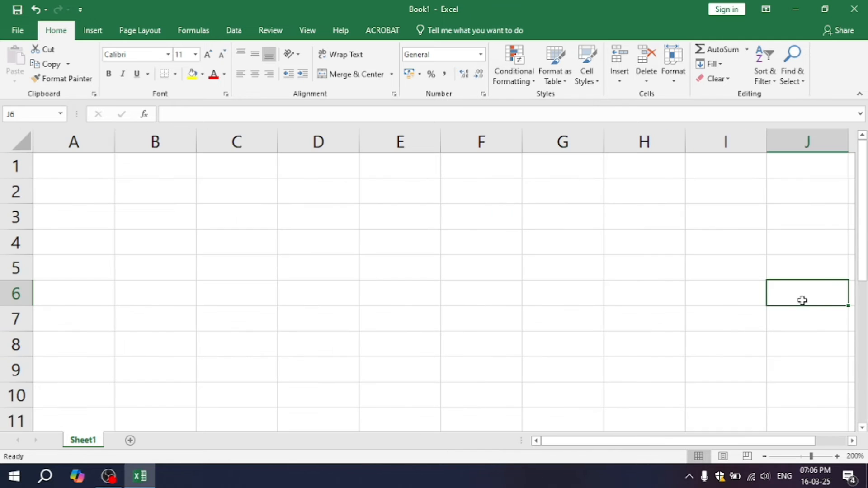
key("ctrl+z")
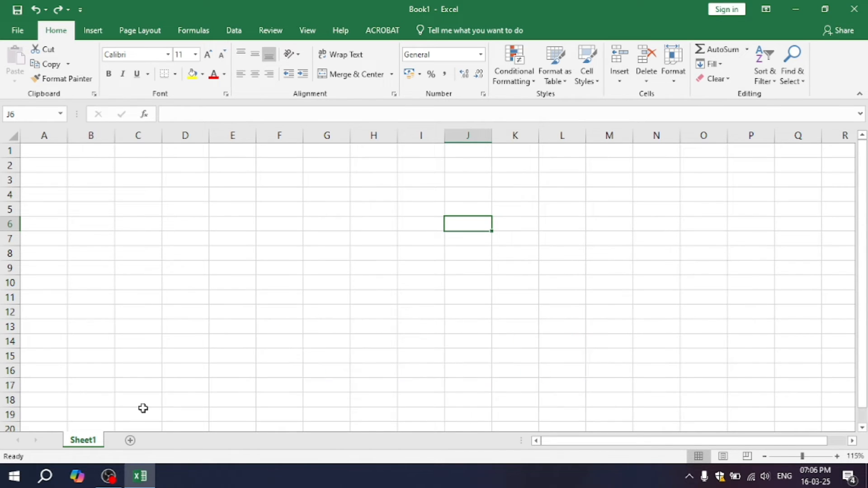
Close the Book1 workbook without saving and create a new blank workbook.
key("ctrl+w")
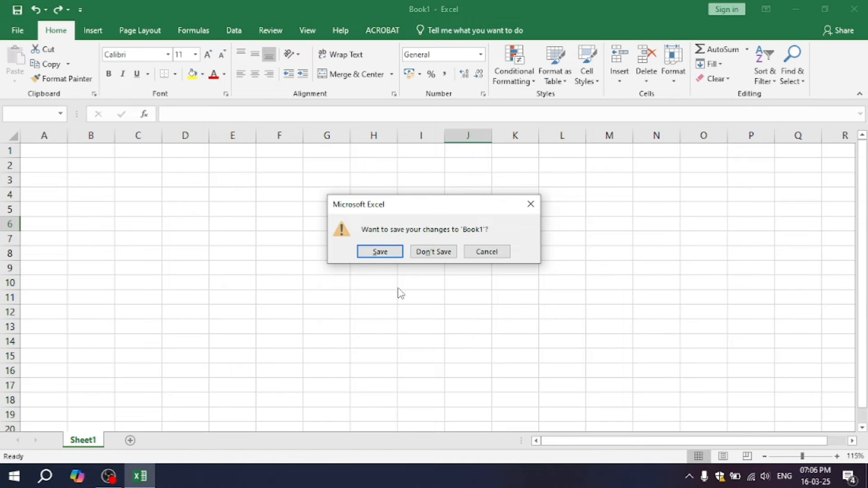
left_click(438, 253)
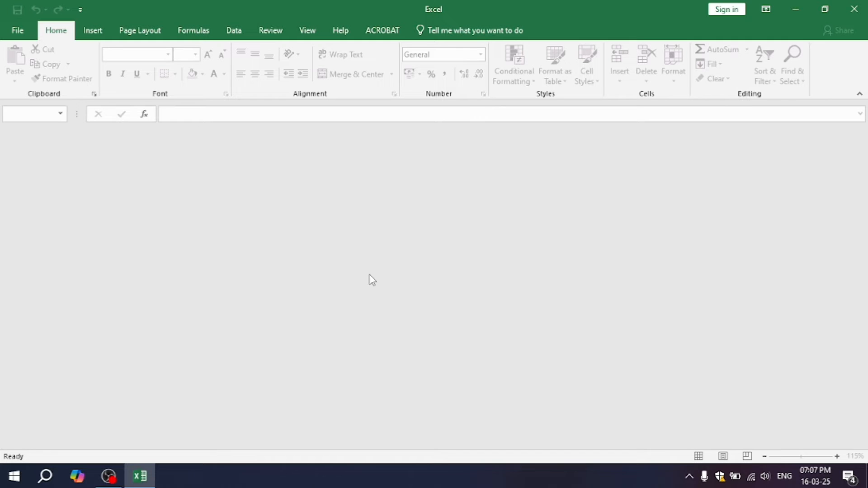
key("ctrl+n")
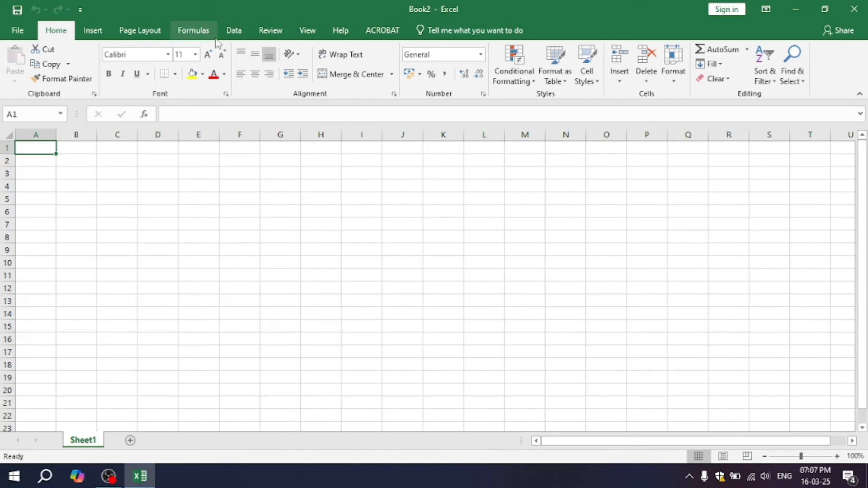
Show the View commands and highlight whole columns B and G and rows 1, 2 and 3 of Sheet1.
left_click(308, 33)
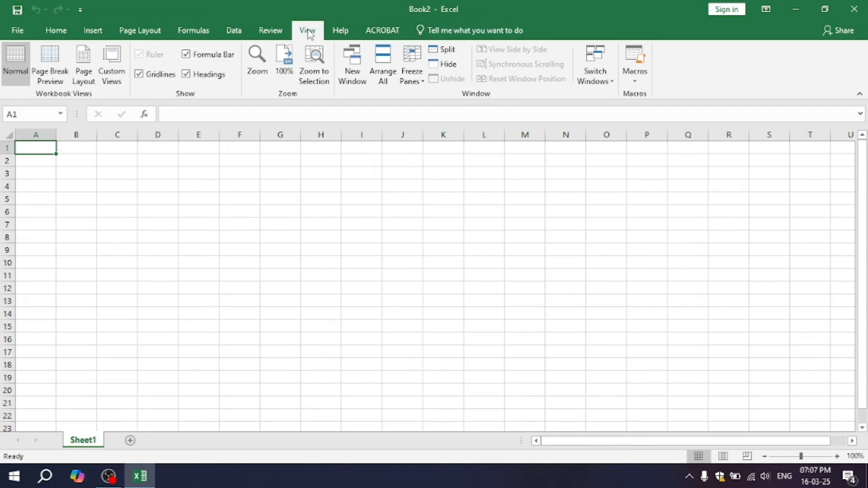
left_click(76, 136)
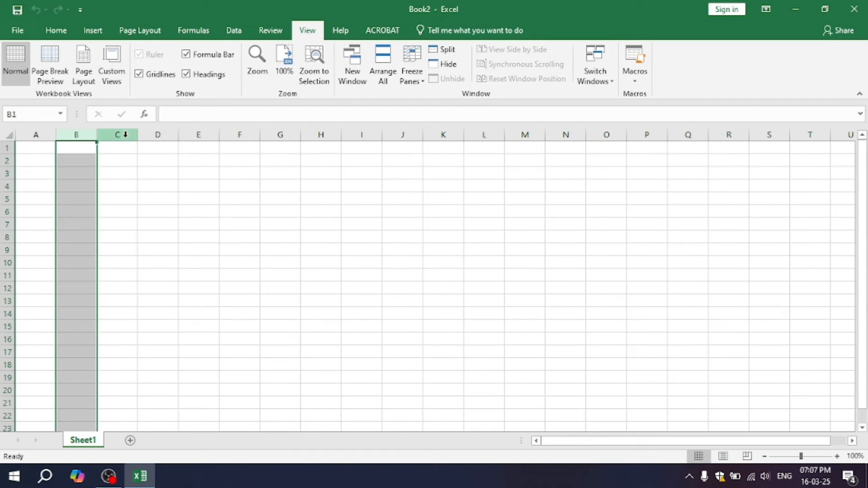
left_click_drag(97, 145, 308, 138)
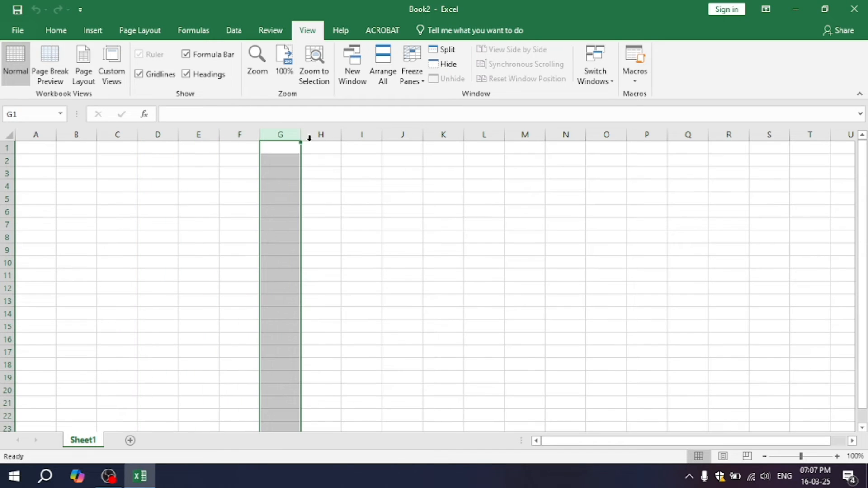
left_click(9, 148)
left_click(8, 162)
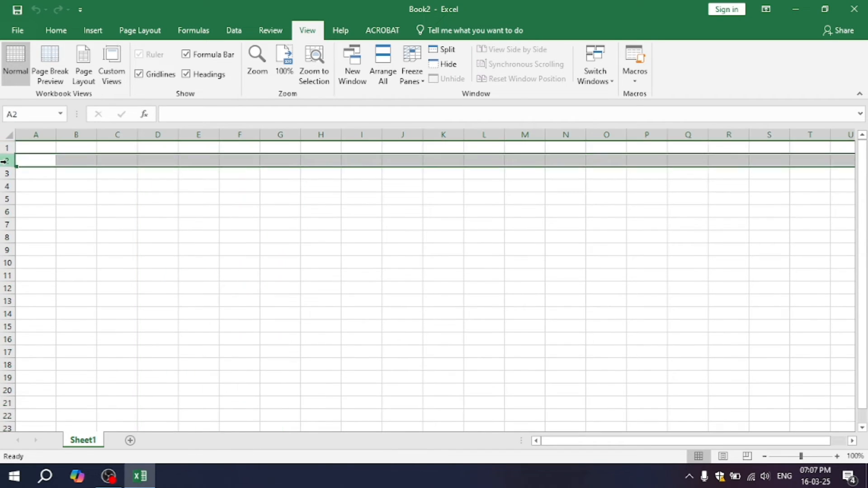
left_click(12, 174)
Select cells around the sheet one after another, including C6, J4, K4 and L4.
left_click(128, 211)
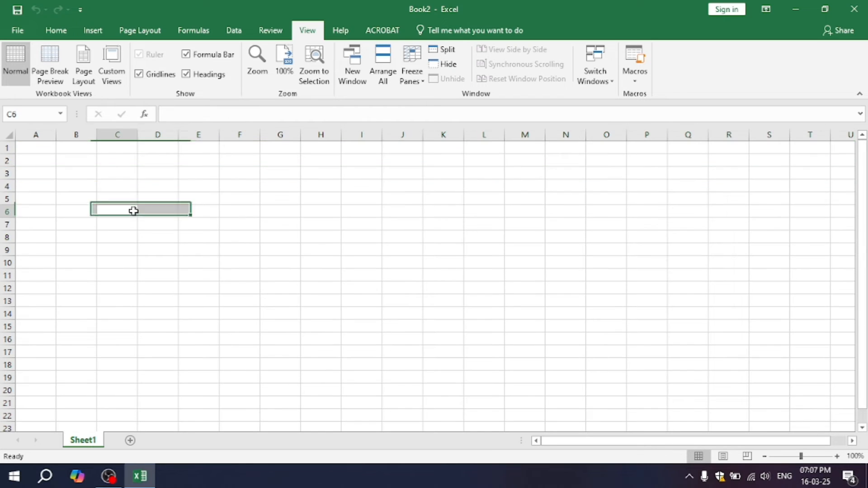
left_click(390, 187)
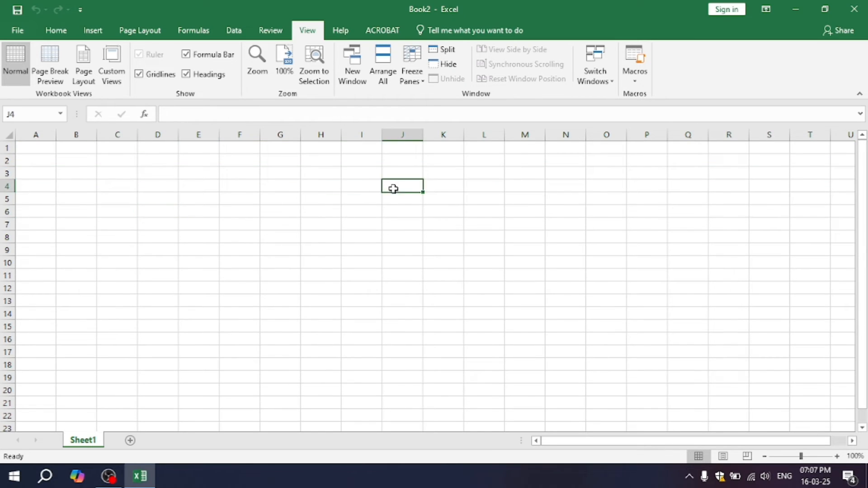
left_click(444, 183)
left_click(497, 184)
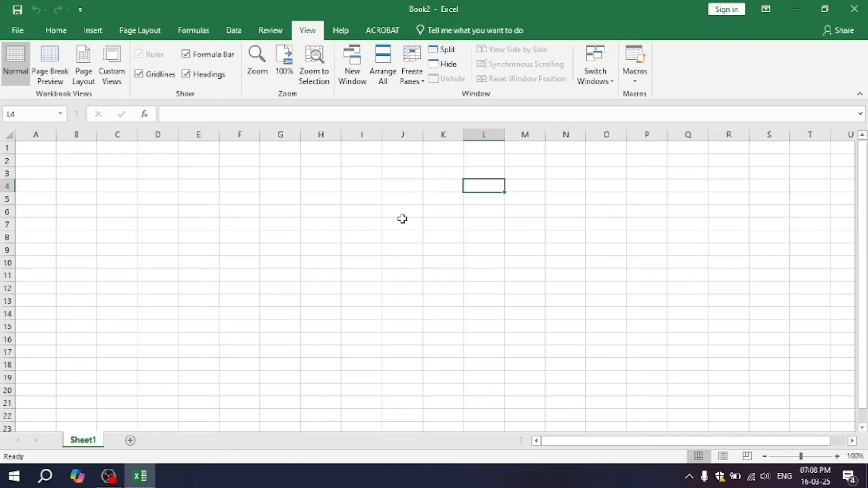
Jump to the sheet's last column and select column XFD, and return to cell A1 and select column A.
key("ctrl+Right")
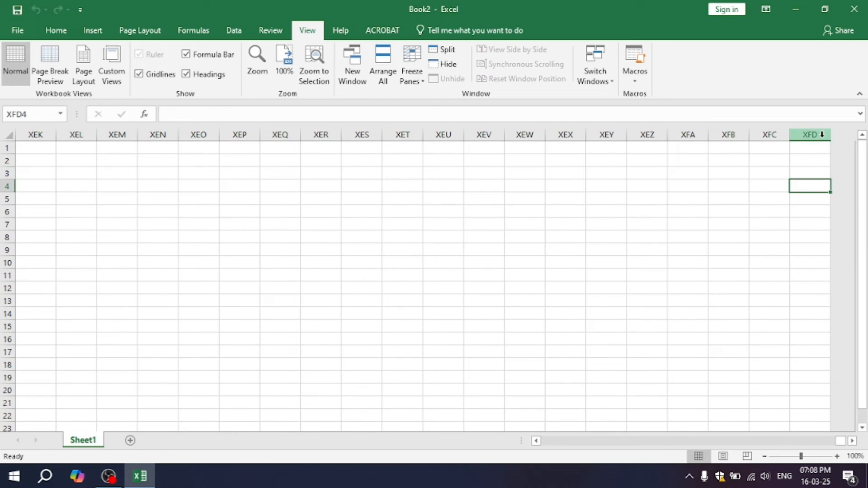
left_click(811, 134)
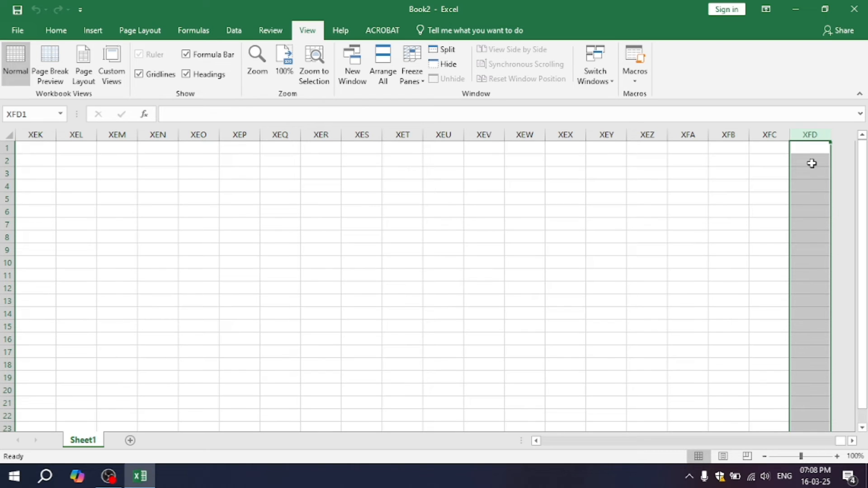
key("ctrl+Home")
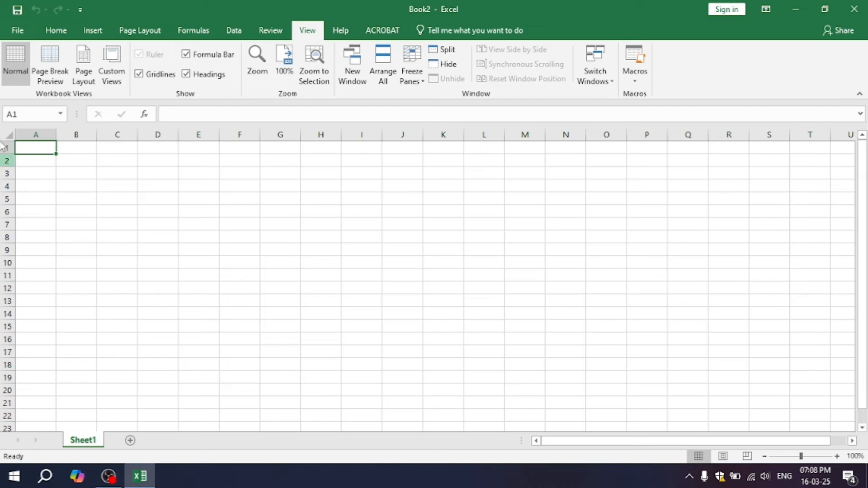
left_click(46, 133)
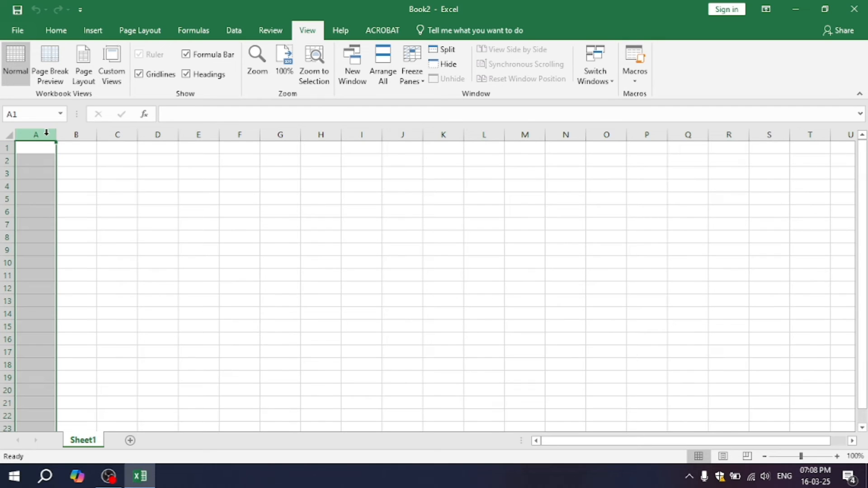
Select cell D10, the vertical range C2:C13 and the horizontal range A3:P5.
left_click(152, 266)
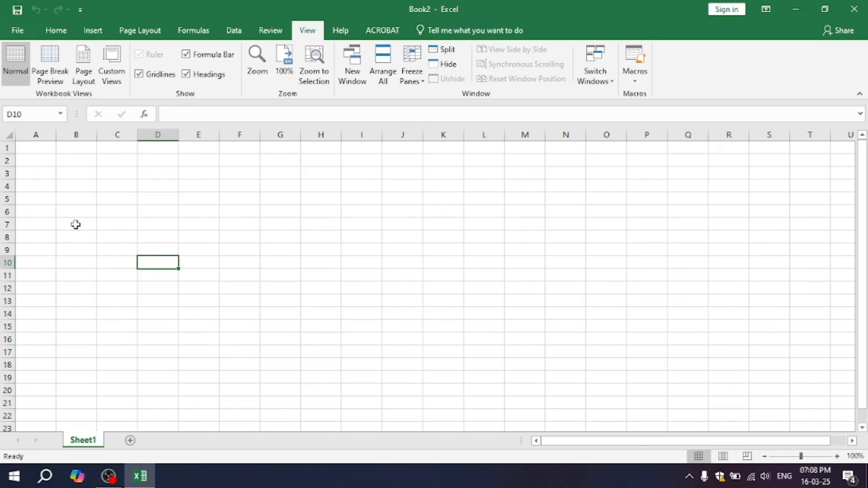
left_click_drag(109, 155, 136, 302)
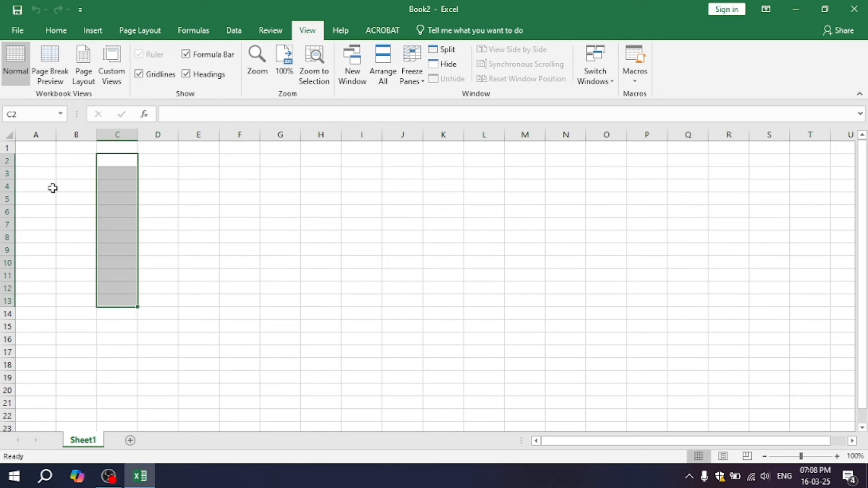
left_click_drag(44, 177, 633, 196)
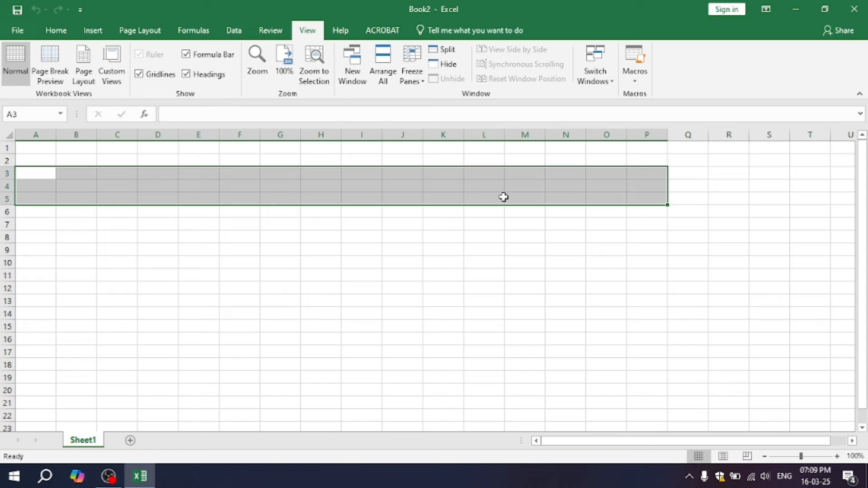
Jump from the selected range to the sheet's last row in column A.
key("ctrl+Down")
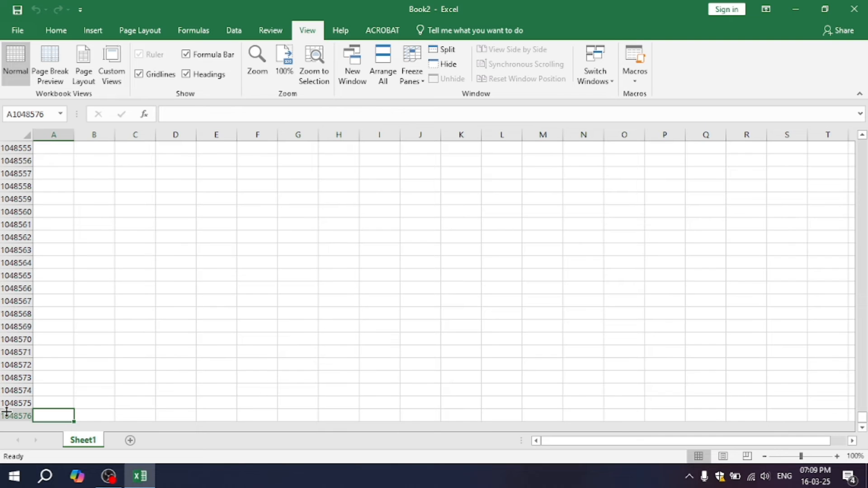
Jump back up to the sheet's first row, and select cell A1 and cell E5.
key("ctrl+Up")
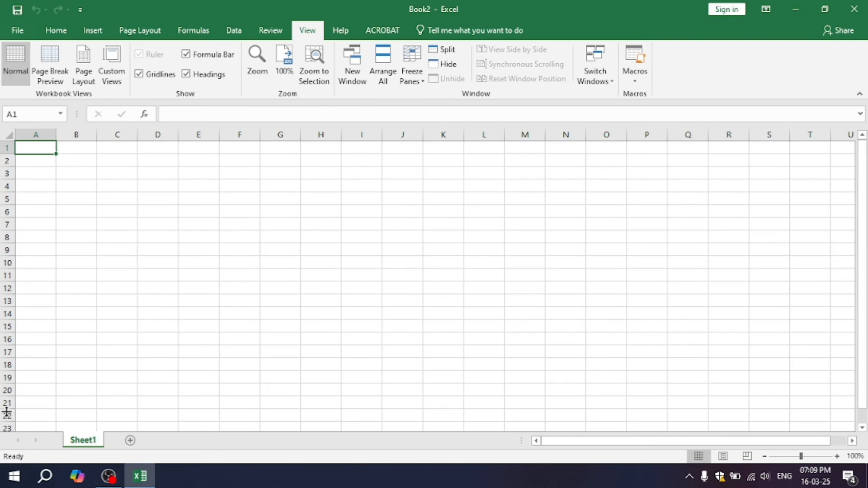
left_click(45, 151)
left_click(196, 202)
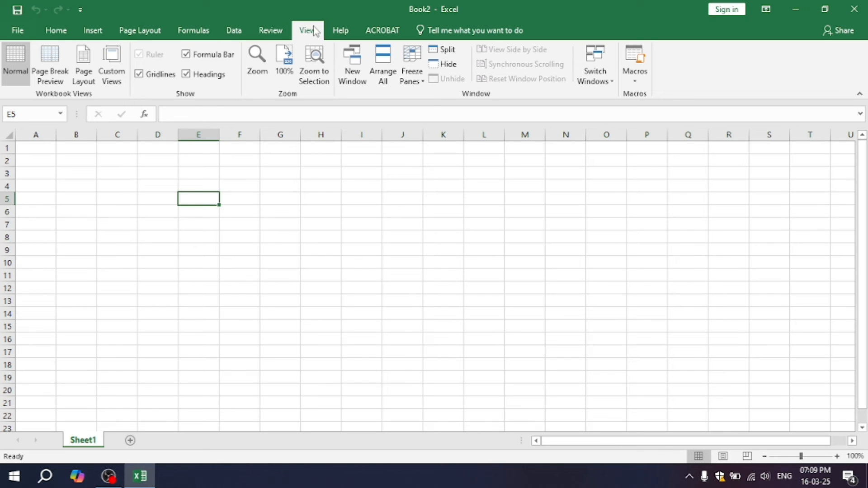
Hide the formula bar and show it again, and do the same with the row and column headings.
left_click(55, 31)
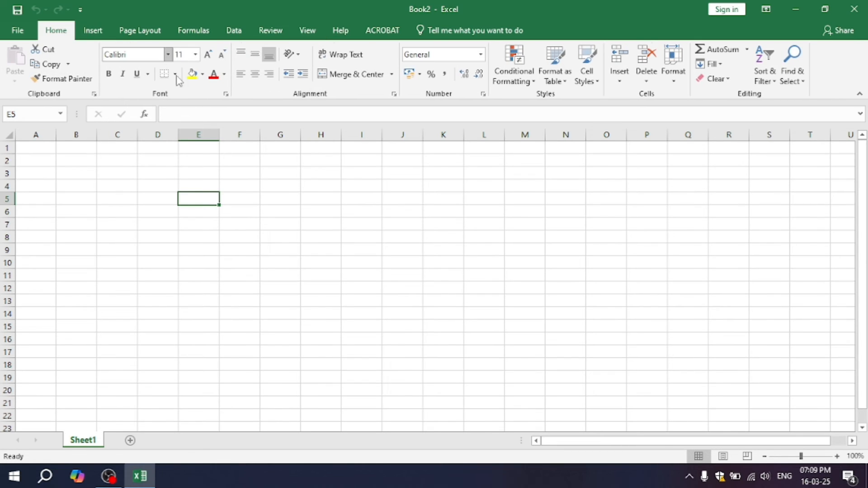
left_click(306, 32)
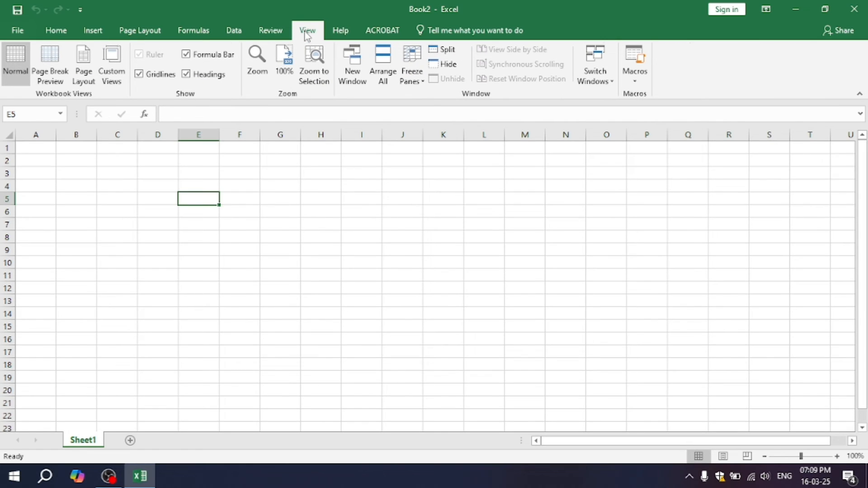
left_click(186, 55)
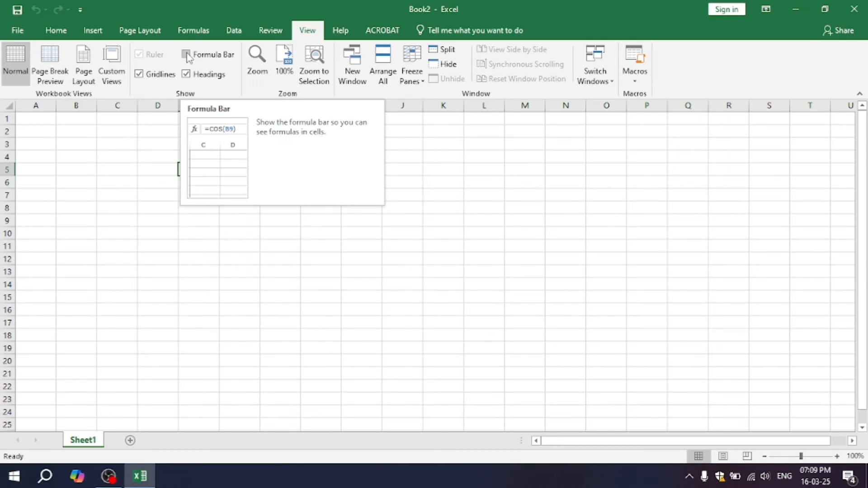
left_click(187, 55)
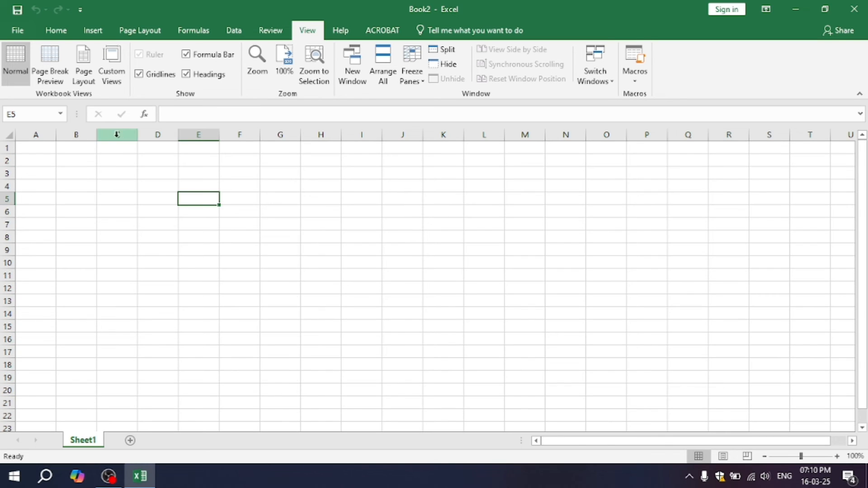
left_click(185, 74)
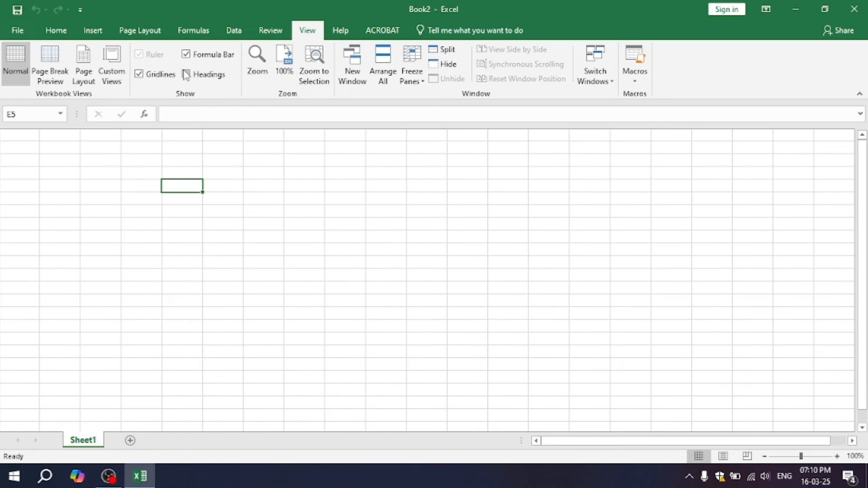
left_click(185, 74)
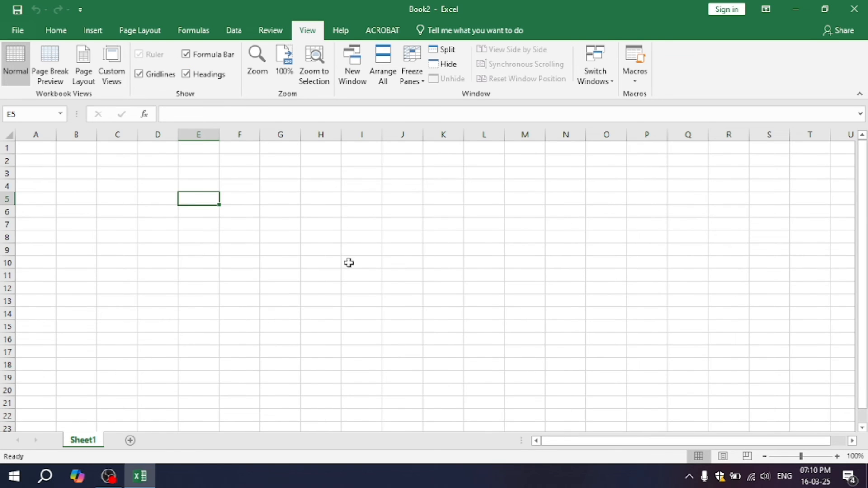
Select cells K6 and L6, and hide the sheet's gridlines and show them again.
left_click(444, 214)
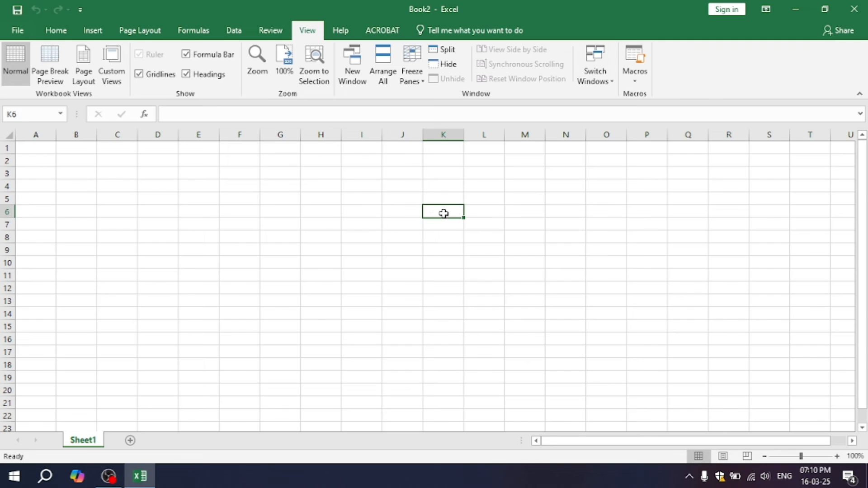
left_click(481, 213)
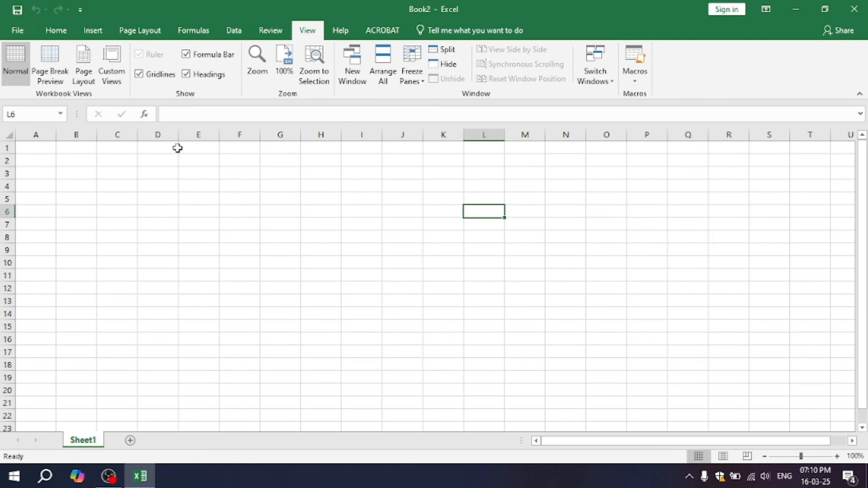
left_click(139, 75)
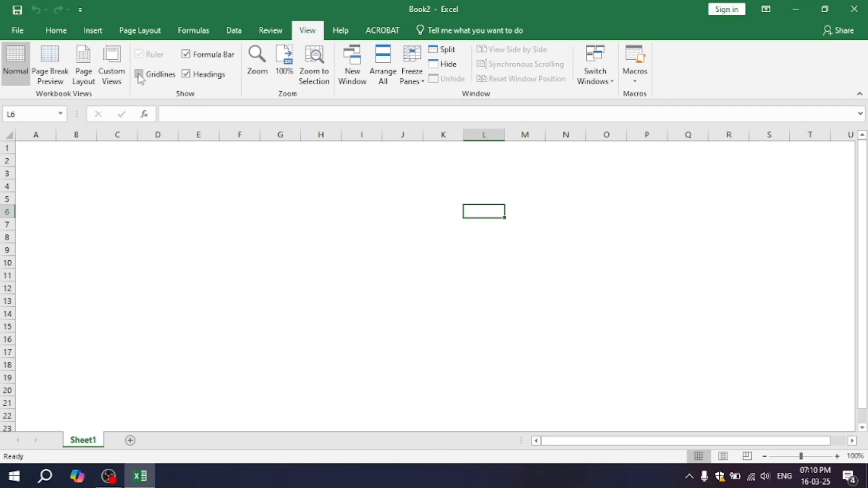
left_click(139, 74)
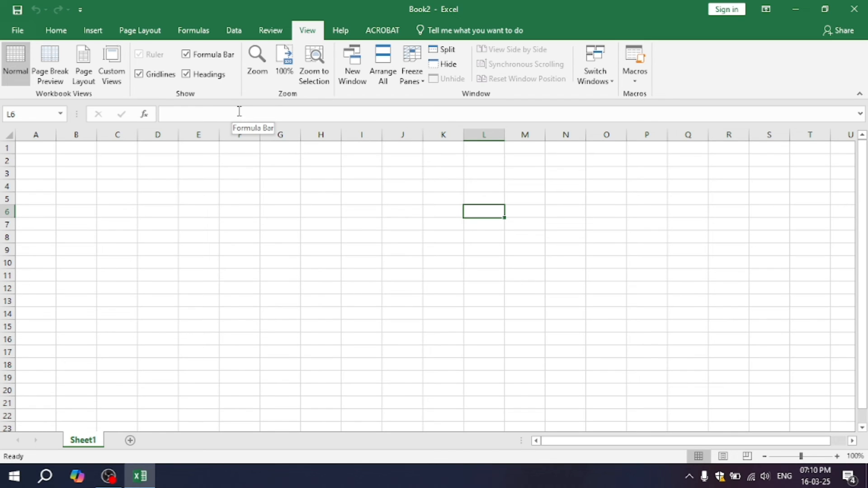
left_click(52, 33)
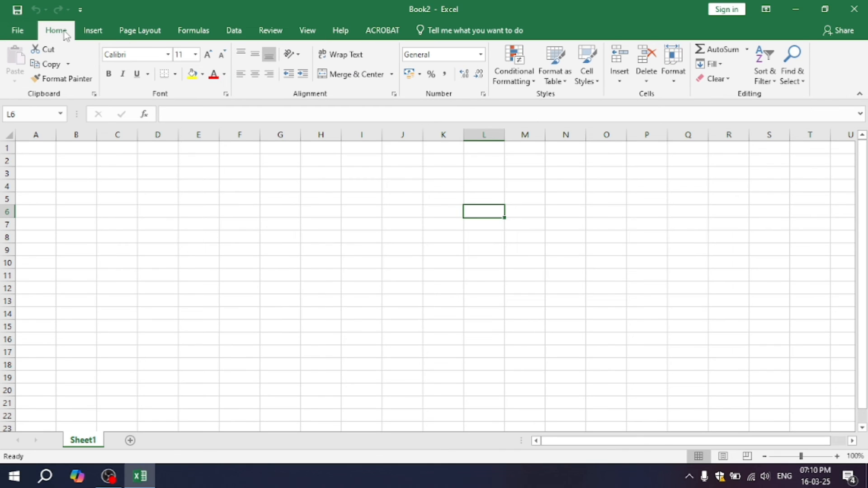
left_click(95, 34)
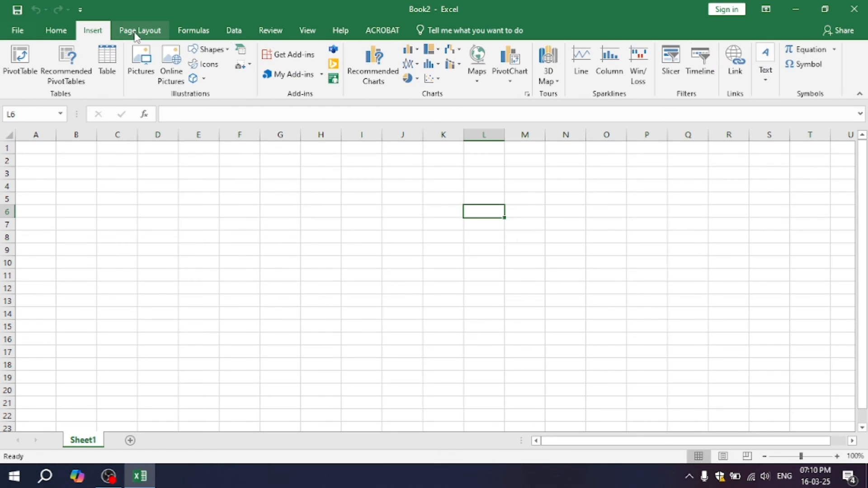
left_click(59, 35)
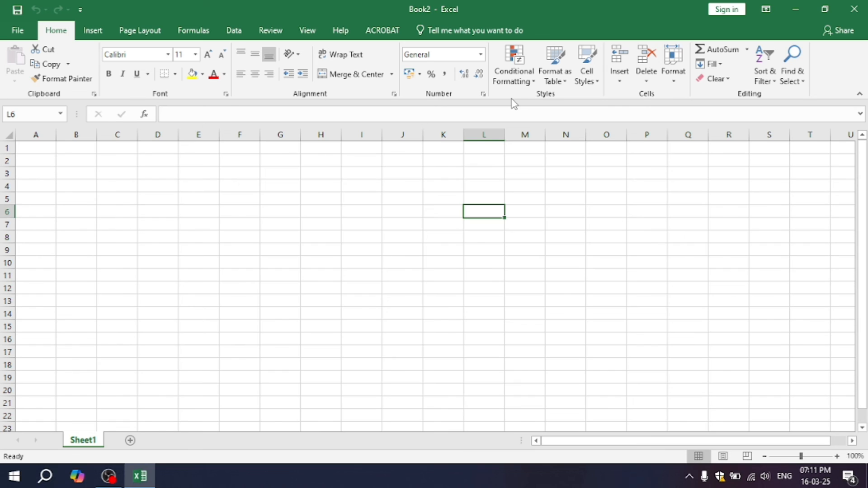
Select column G, the whole column of cell E5 and the whole row of cell H11, and finish on cell F5.
left_click(289, 135)
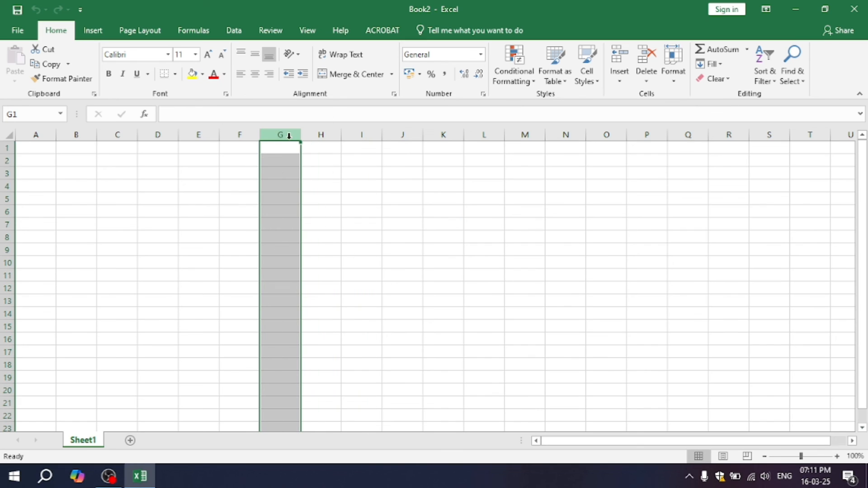
left_click(215, 197)
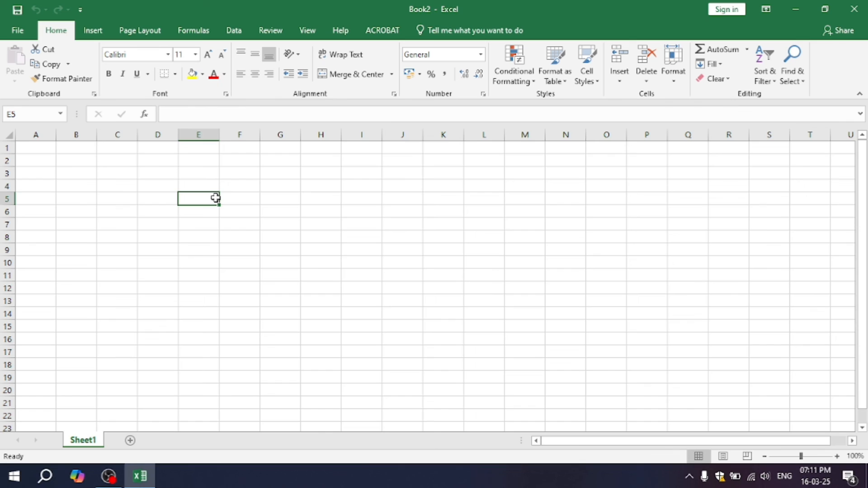
key("ctrl+space")
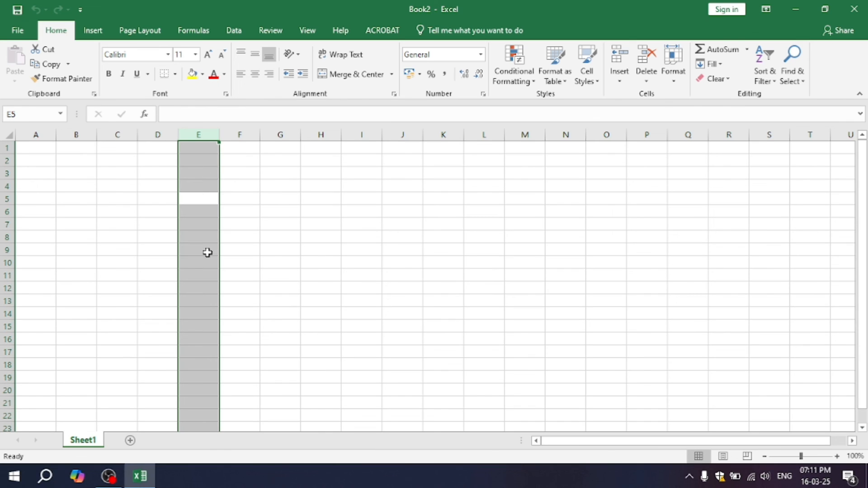
left_click(314, 273)
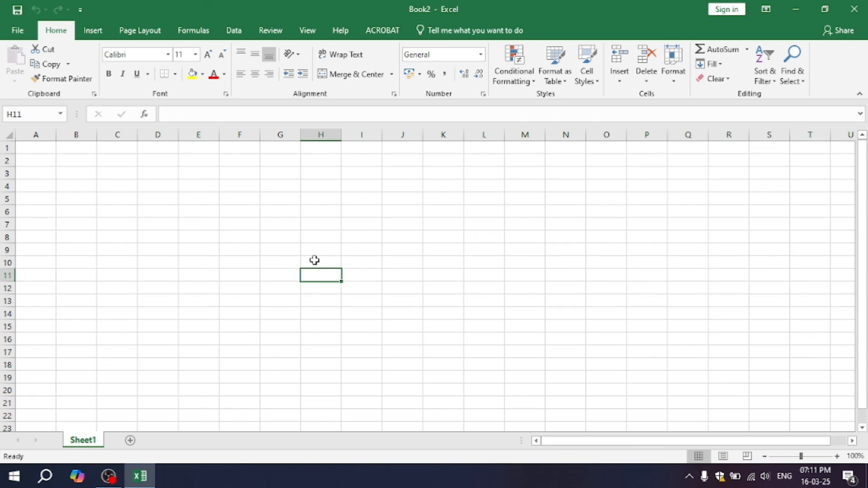
key("shift+space")
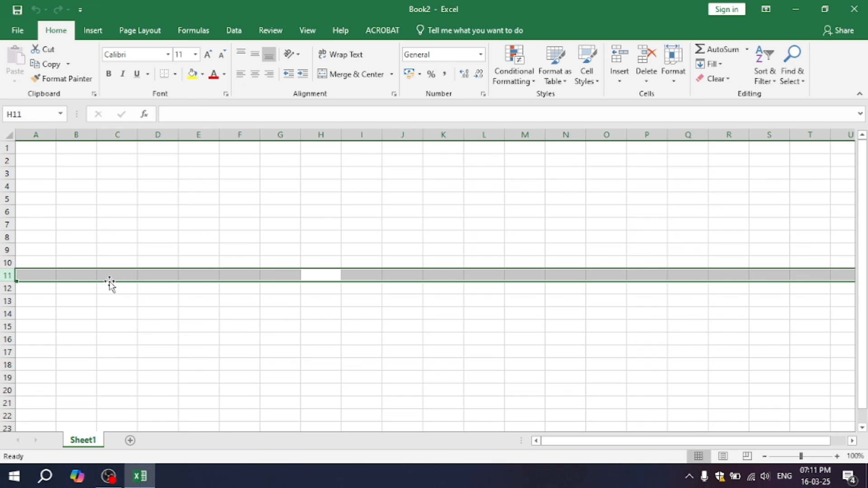
left_click(245, 200)
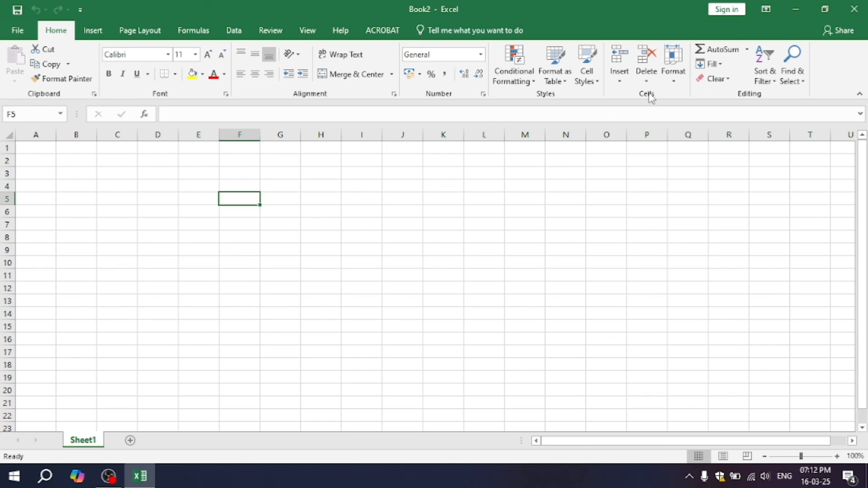
Open the Data Validation settings for cell F5 and close them without changes.
left_click(93, 33)
left_click(236, 32)
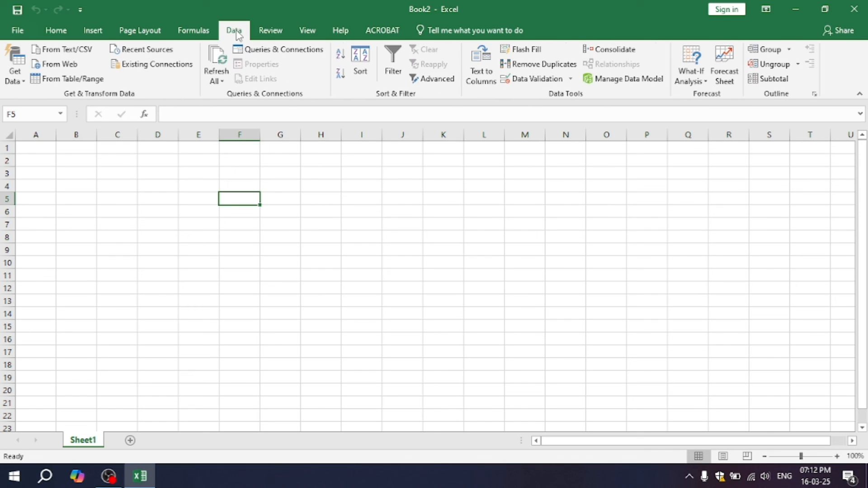
left_click(535, 81)
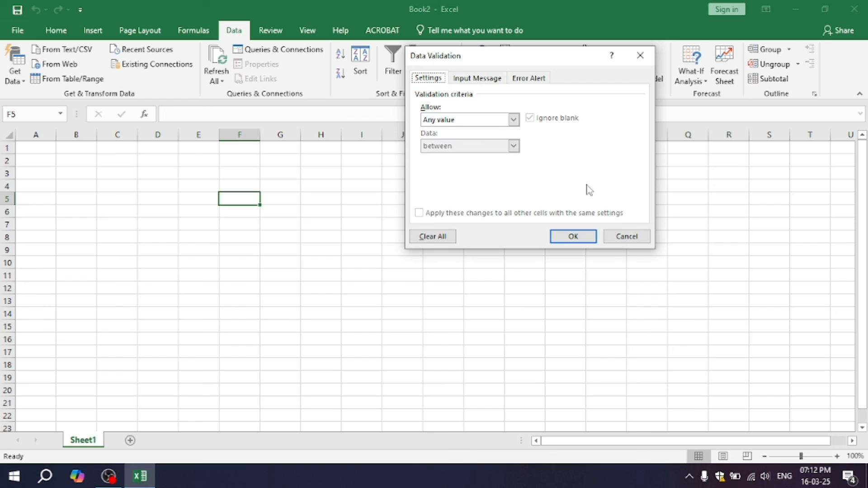
left_click(640, 55)
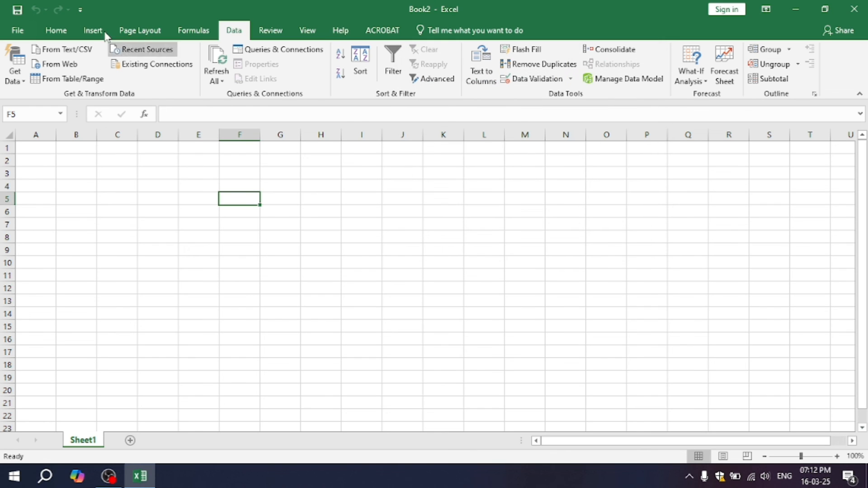
left_click(64, 28)
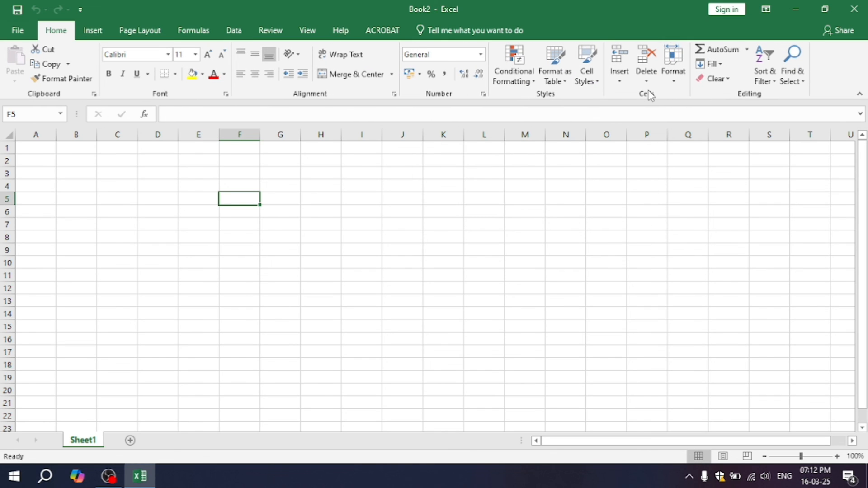
right_click(650, 95)
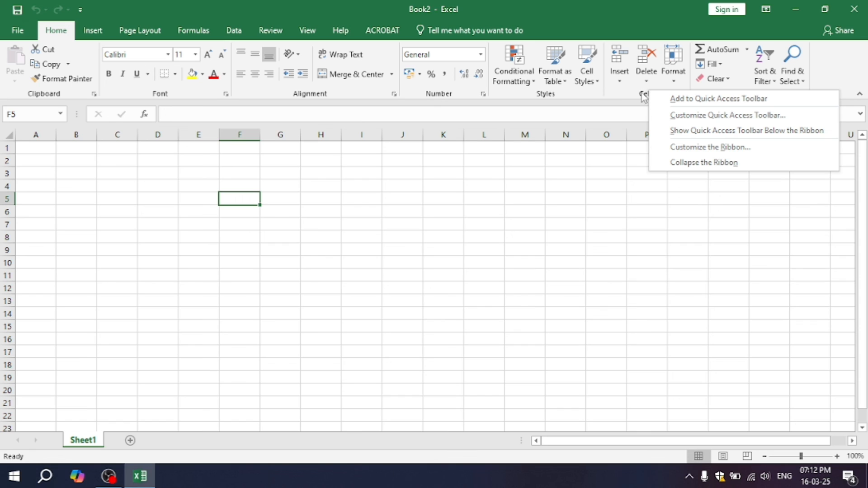
left_click(647, 94)
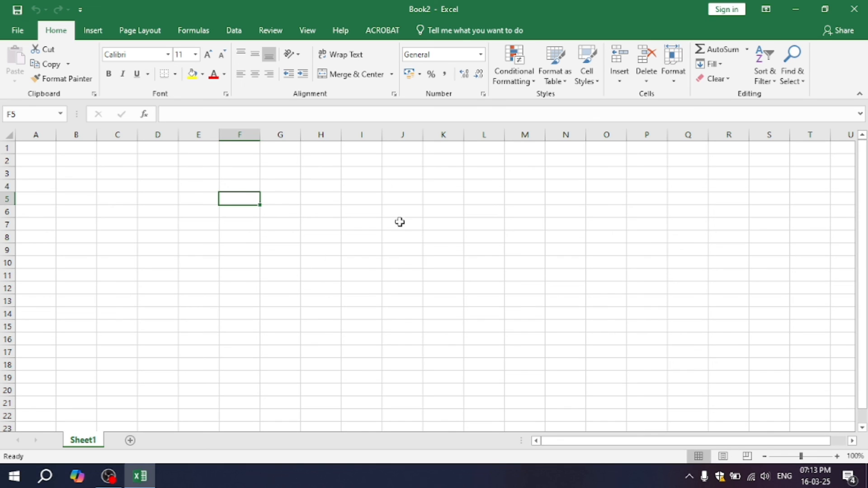
left_click(362, 186)
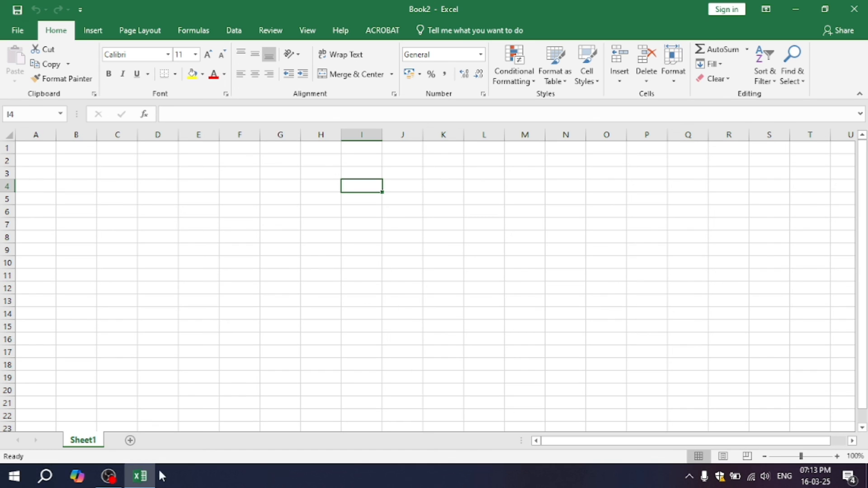
left_click(109, 476)
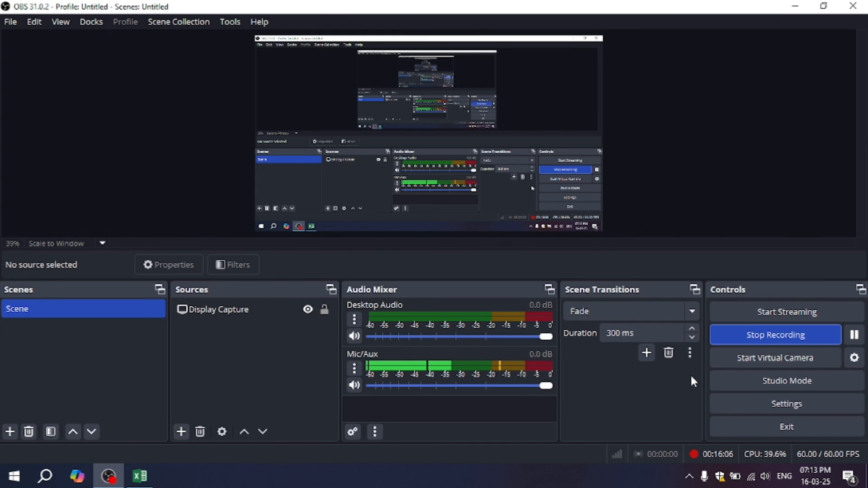